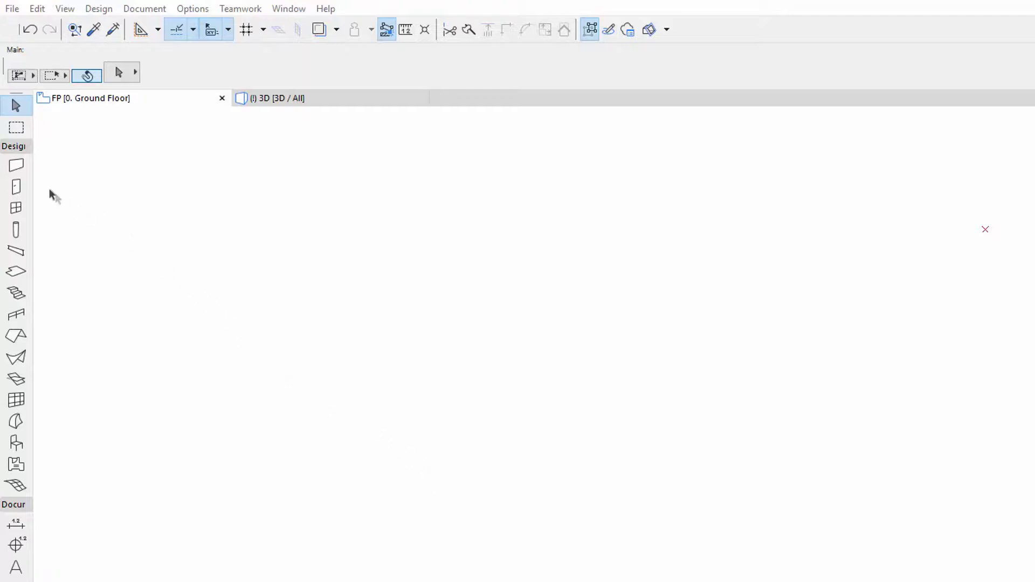
Draw a closed rectangle of walls with the rectangular geometry method, using the two marked points as opposite corners.
{"action": "left_click", "coordinate": [18, 164]}
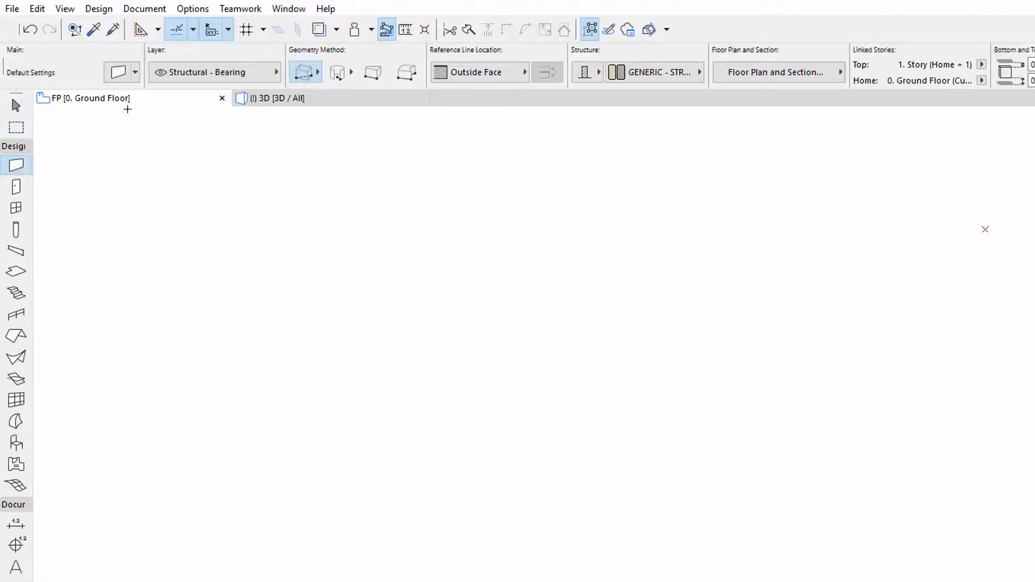
{"action": "left_click", "coordinate": [316, 76]}
{"action": "left_click", "coordinate": [596, 74]}
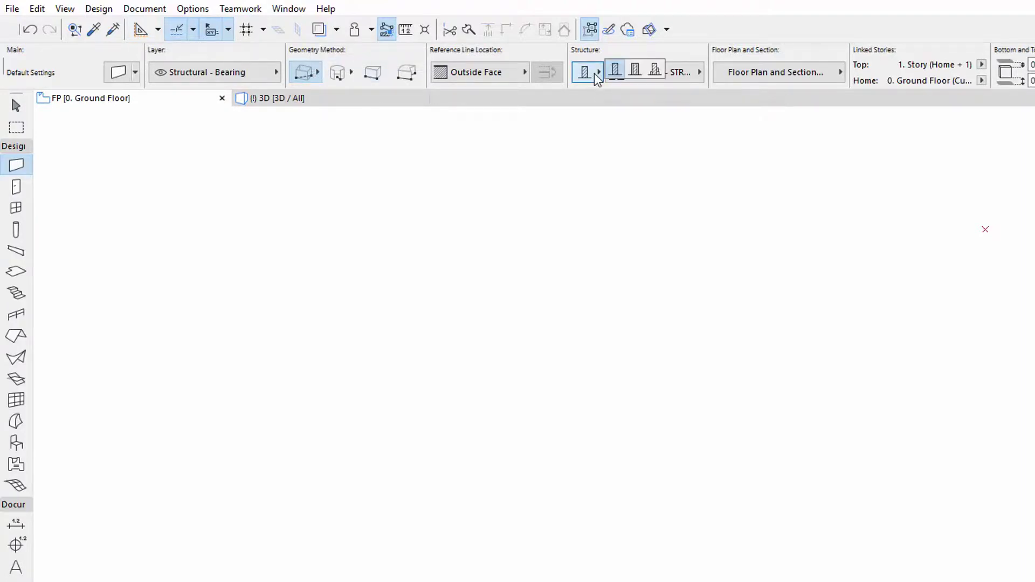
{"action": "left_click", "coordinate": [594, 73]}
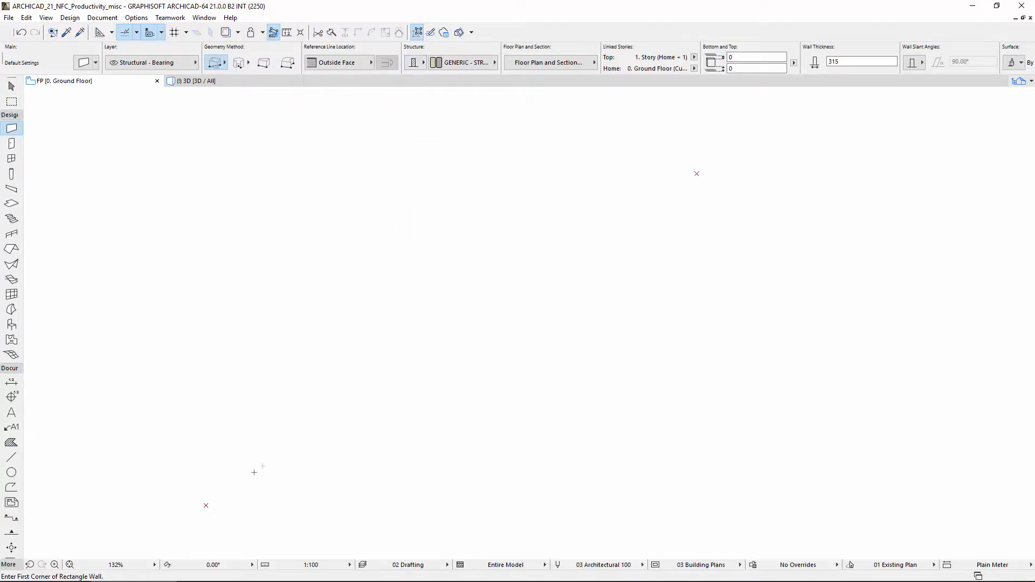
{"action": "left_click", "coordinate": [205, 505]}
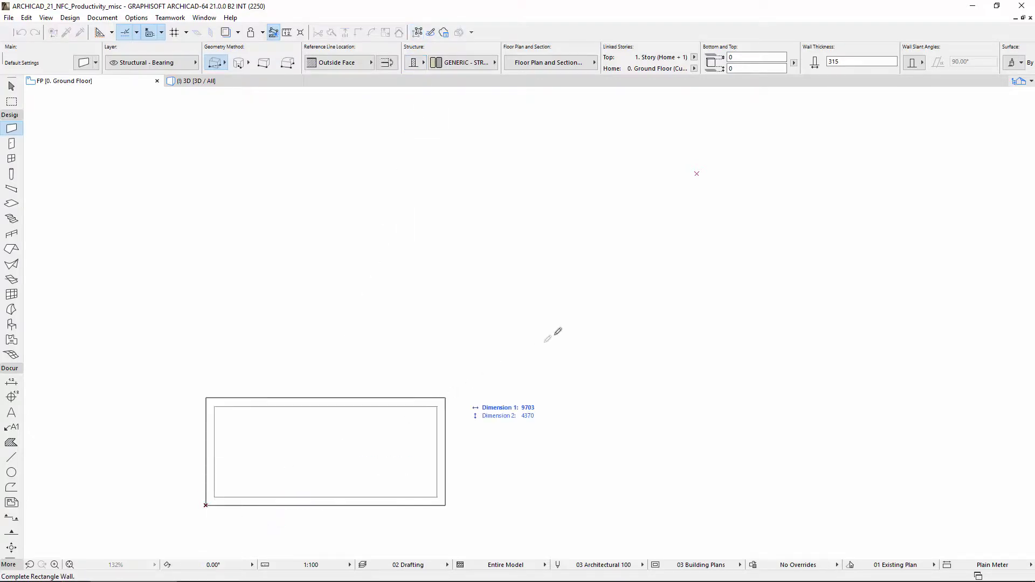
{"action": "left_click", "coordinate": [696, 173]}
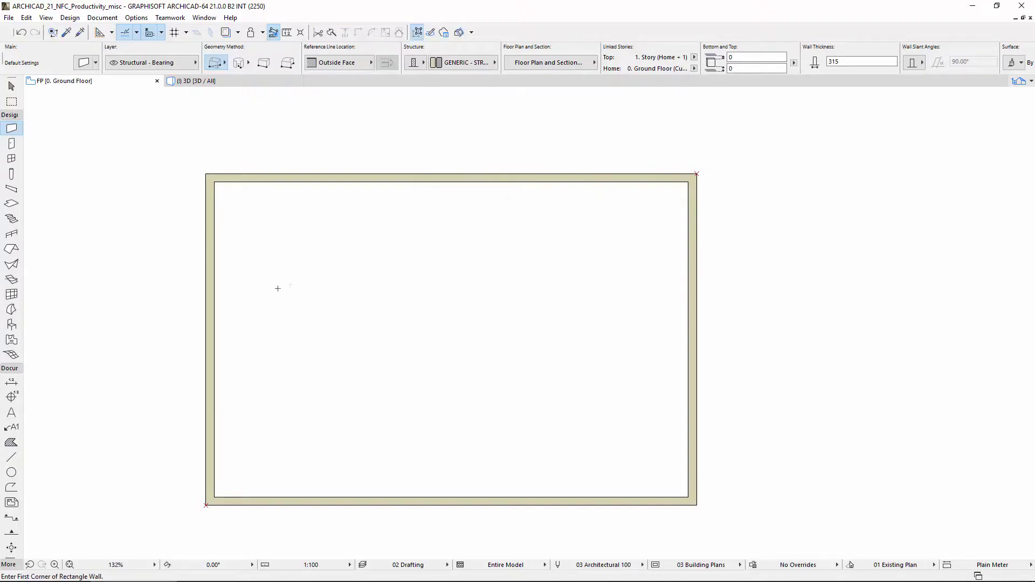
Check the label default settings with the Text label type and attach a new label to the middle of the upper wall.
{"action": "left_click", "coordinate": [11, 427]}
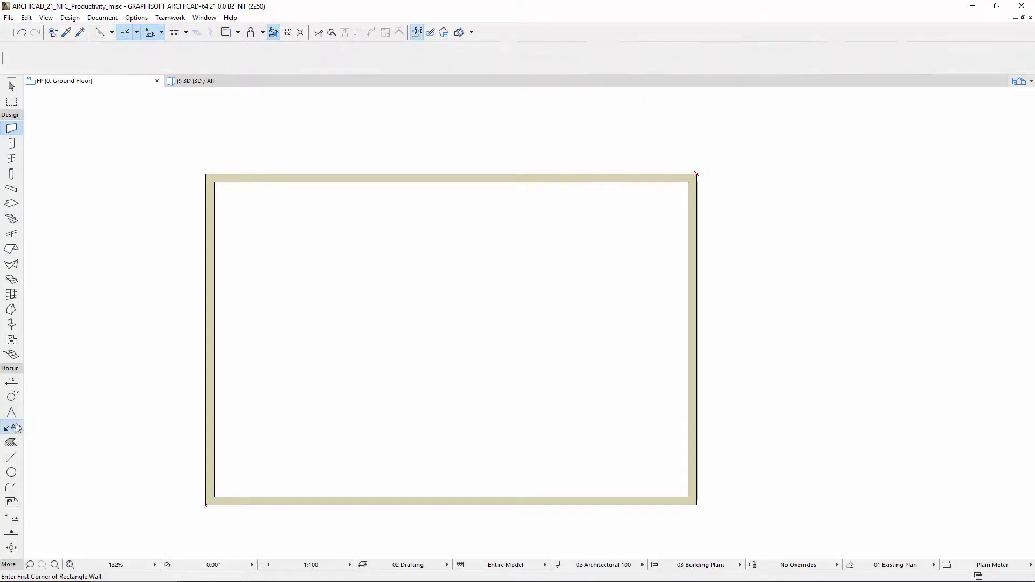
{"action": "left_click", "coordinate": [85, 62]}
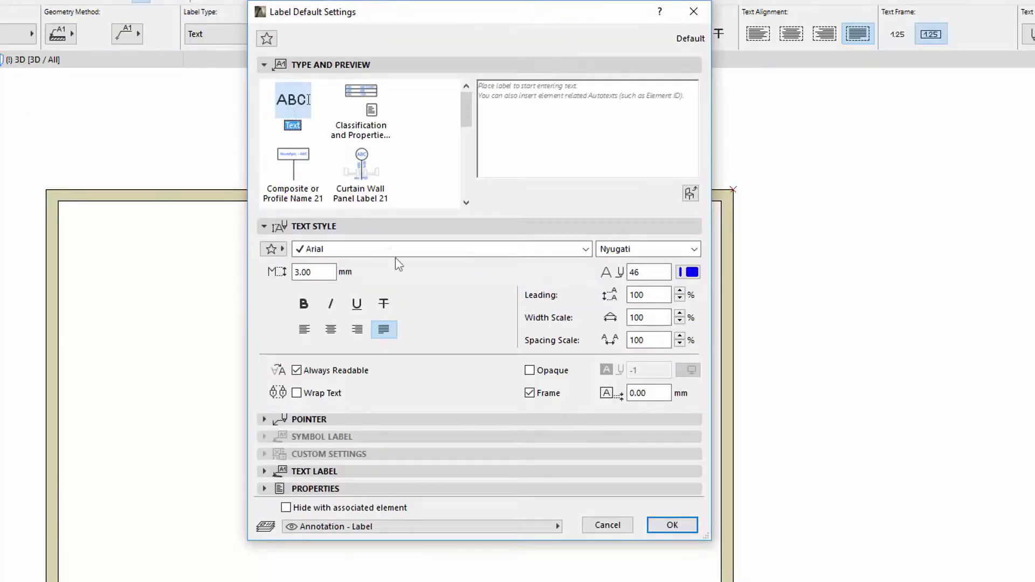
{"action": "left_click", "coordinate": [684, 527]}
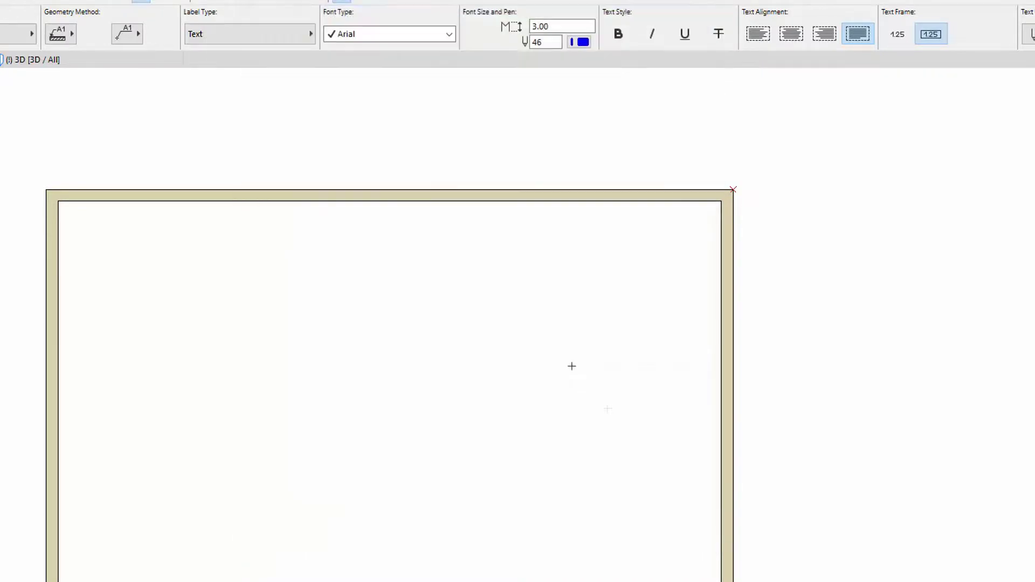
{"action": "left_click", "coordinate": [392, 188]}
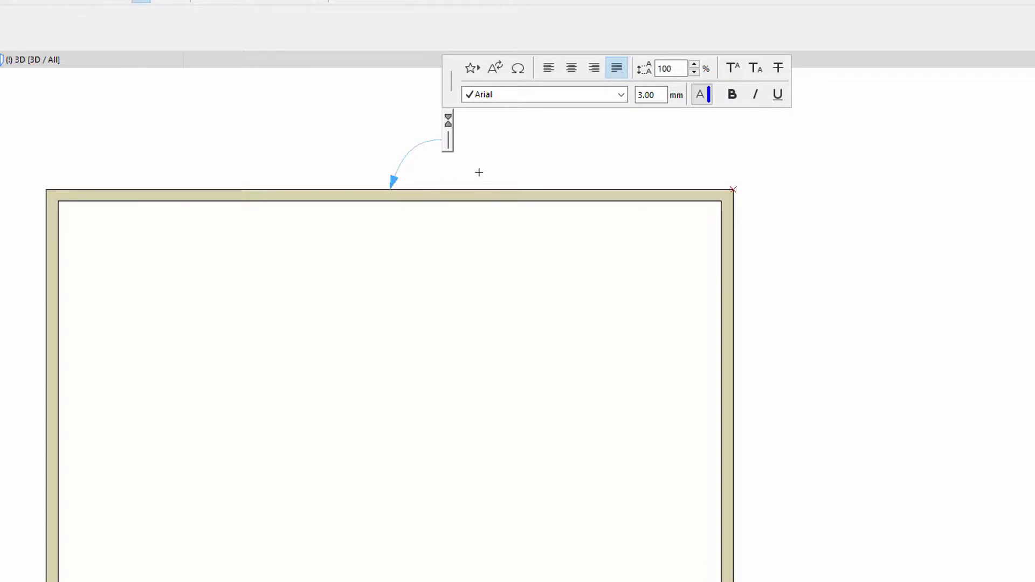
Browse the autotext categories for the new label, looking into System, Layout and Properties.
{"action": "left_click", "coordinate": [502, 74]}
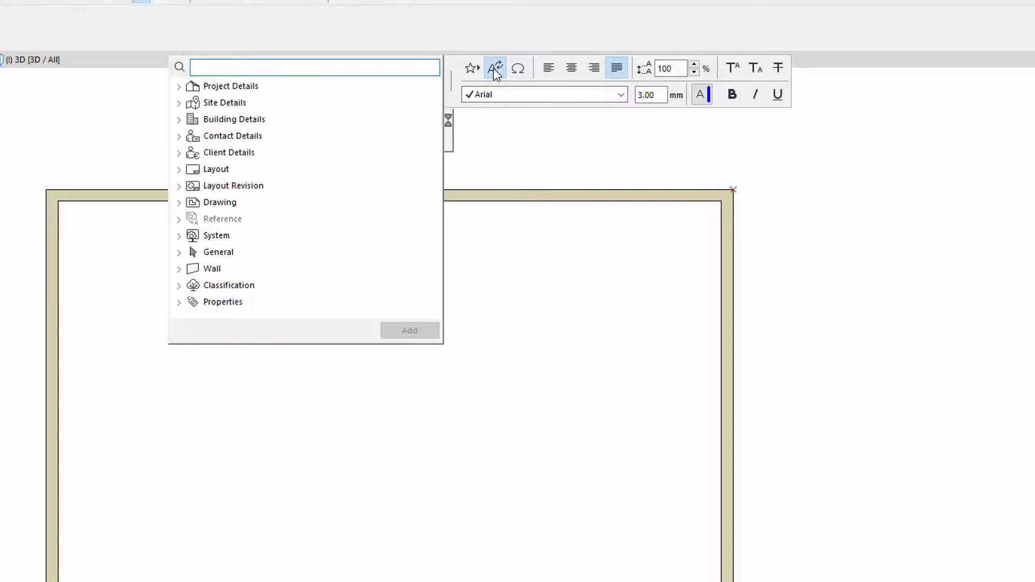
{"action": "left_click", "coordinate": [179, 235]}
{"action": "left_click", "coordinate": [180, 236]}
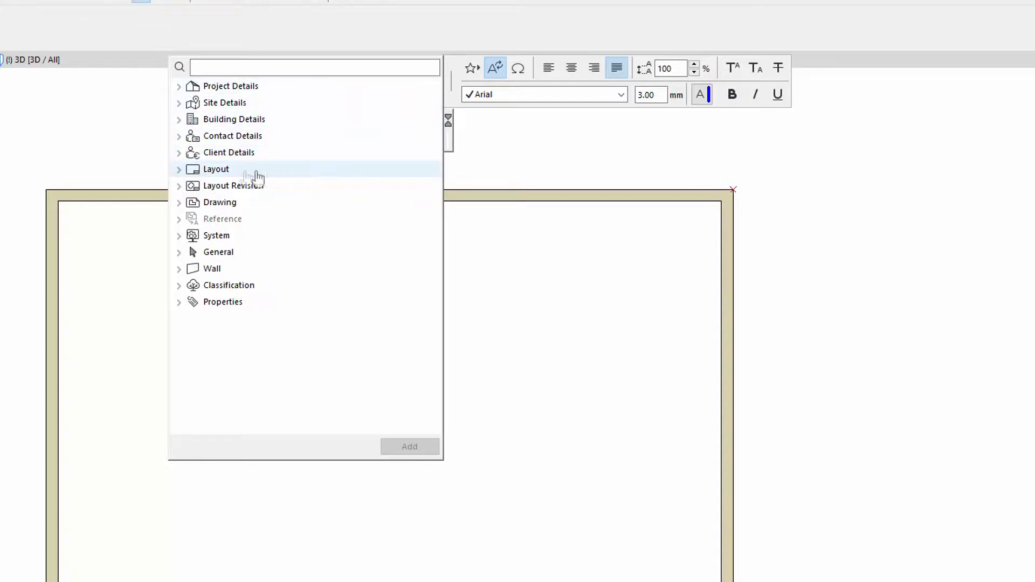
{"action": "left_click", "coordinate": [180, 170]}
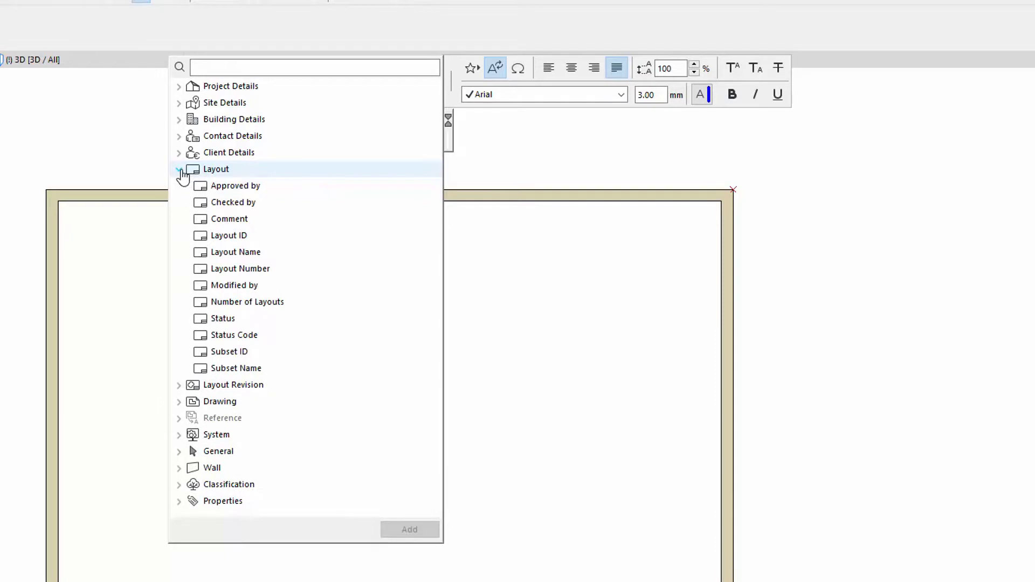
{"action": "left_click", "coordinate": [180, 171]}
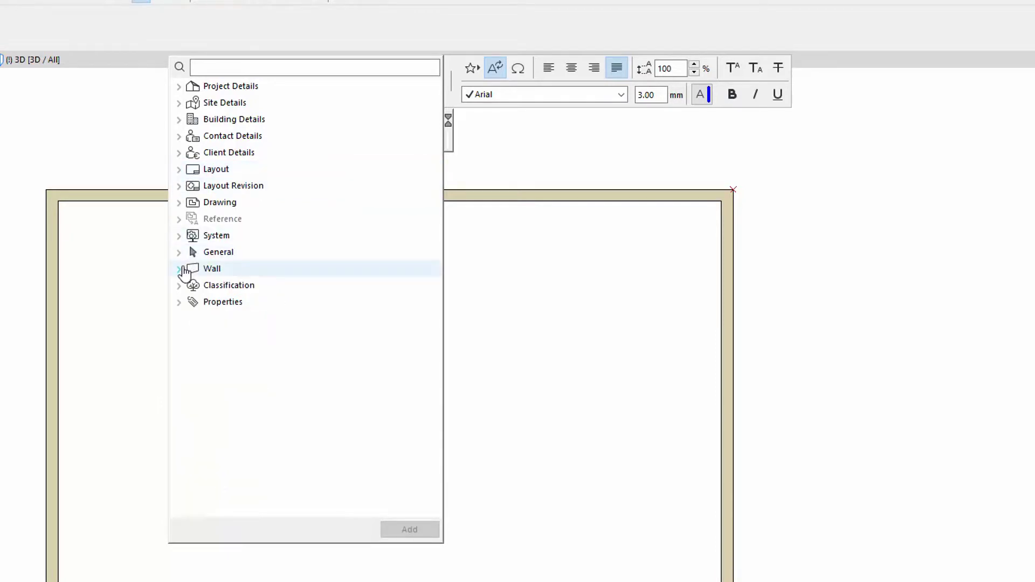
{"action": "left_click", "coordinate": [180, 303]}
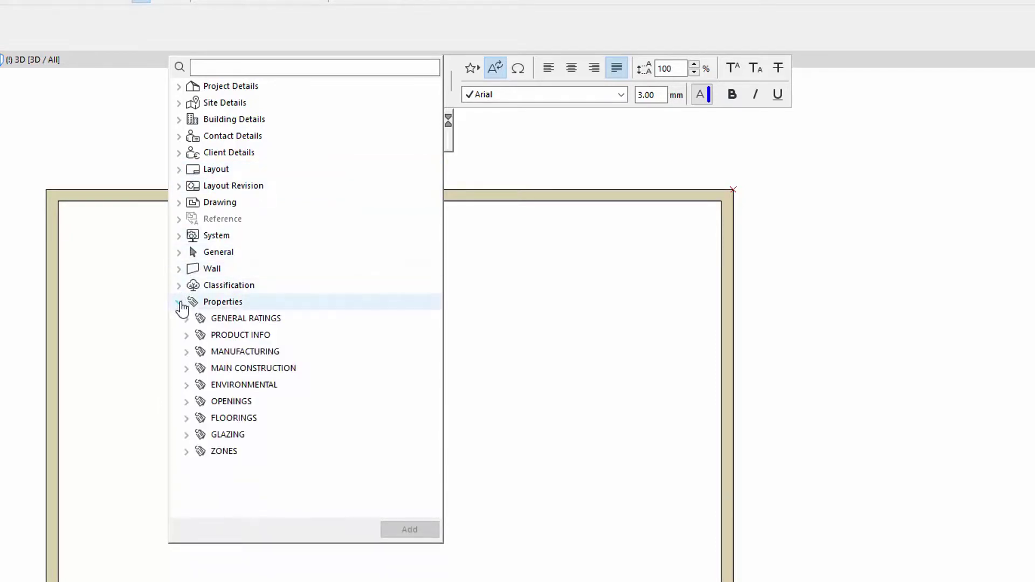
{"action": "left_click", "coordinate": [180, 303]}
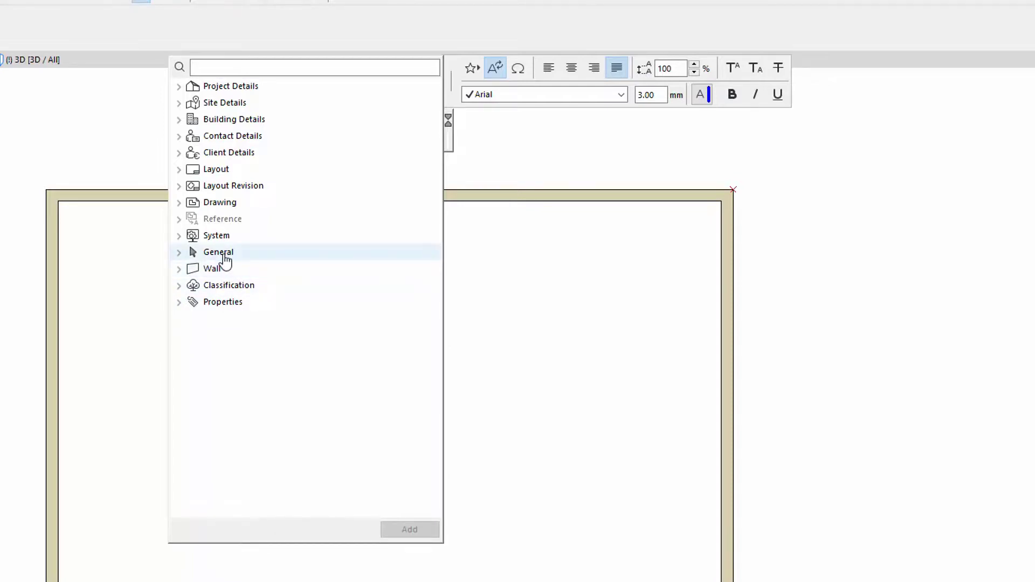
Search the autotexts for "length", insert the wall's Length of Reference Line into the label and finish the text.
{"action": "left_click", "coordinate": [228, 68]}
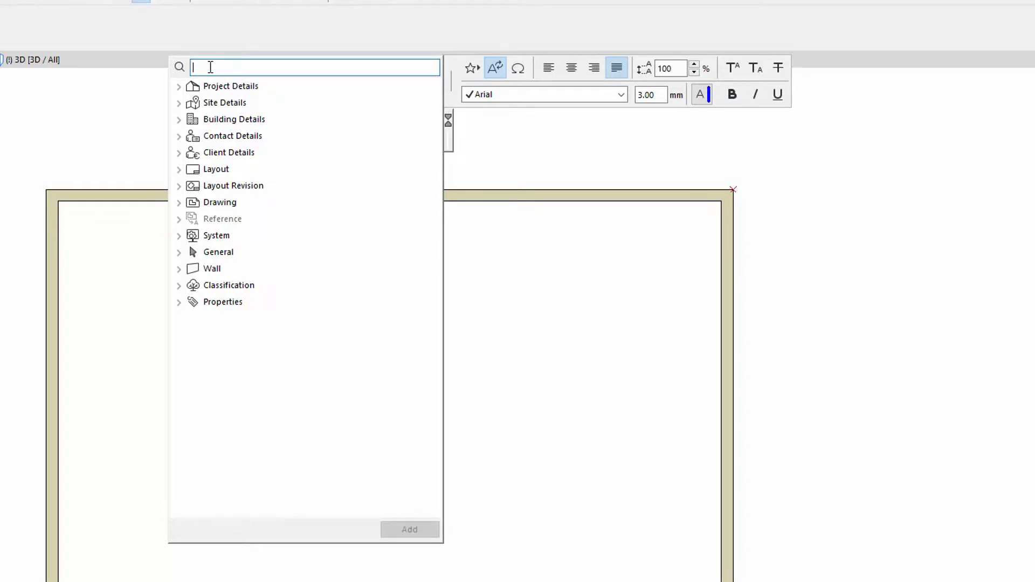
{"action": "type", "text": "length"}
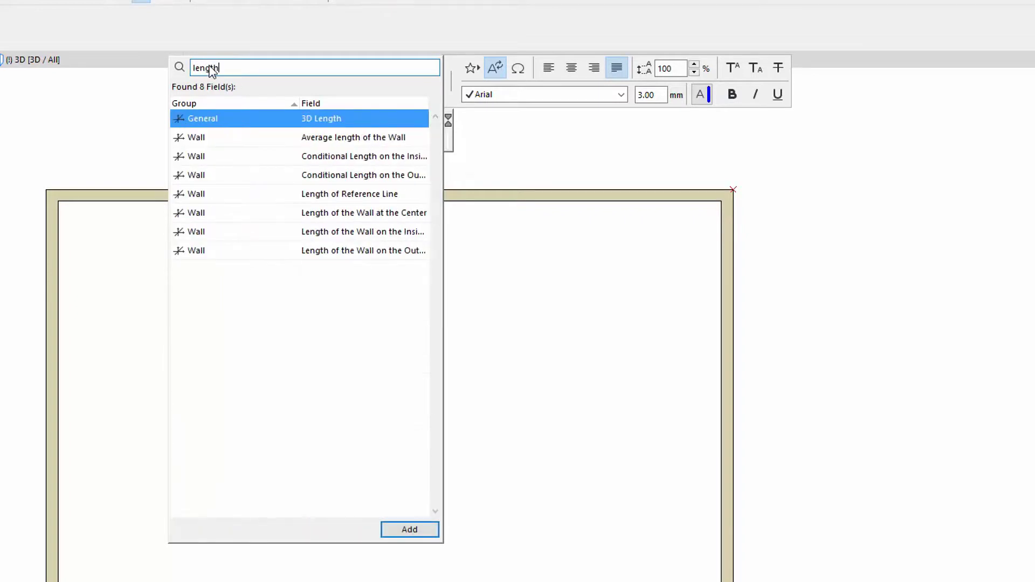
{"action": "left_click", "coordinate": [411, 195]}
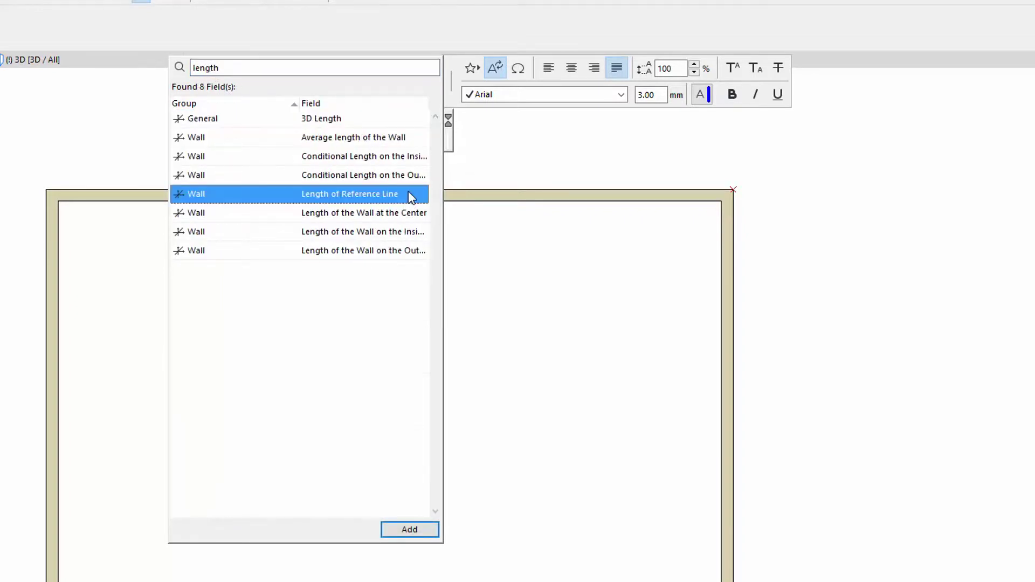
{"action": "left_click", "coordinate": [425, 531]}
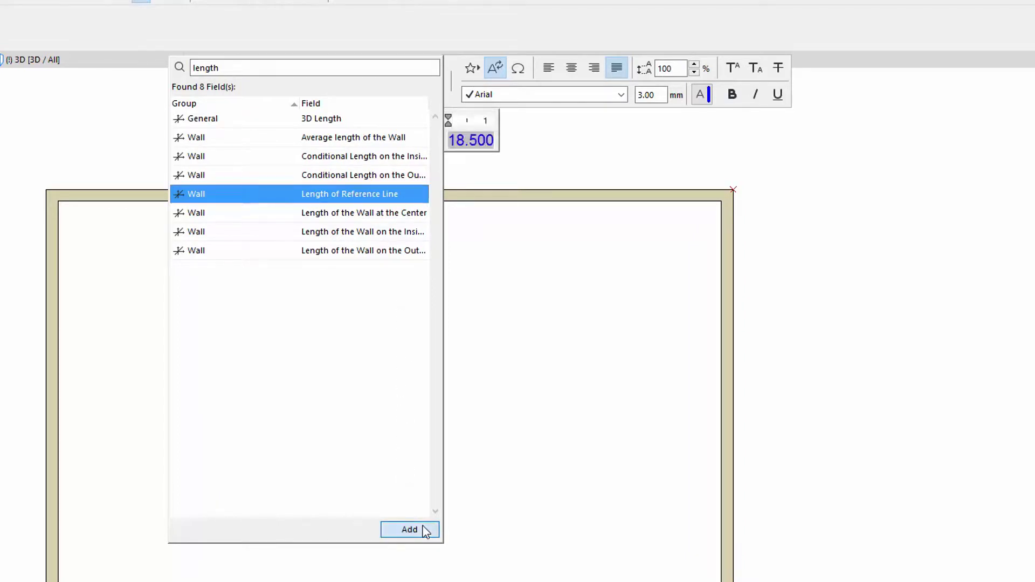
{"action": "left_click", "coordinate": [535, 162]}
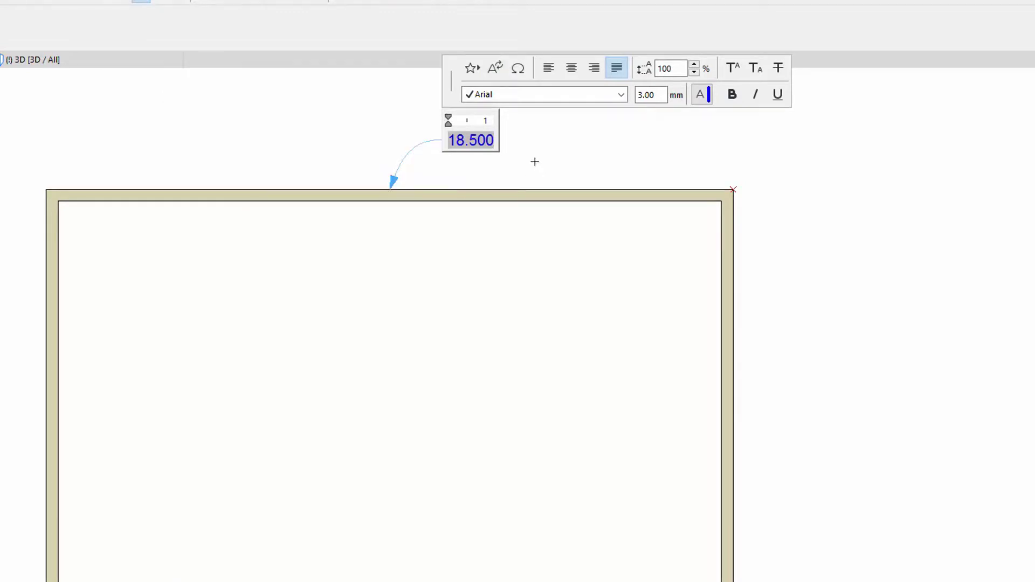
{"action": "left_click", "coordinate": [538, 161]}
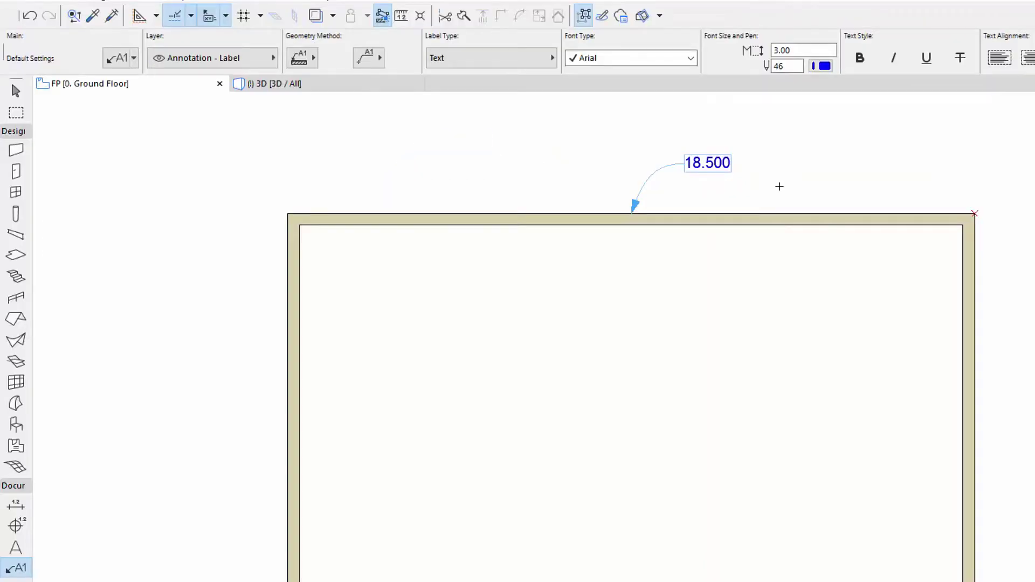
Pick up the parameters of the upper wall's label and place matching labels on the other three walls.
{"action": "left_click", "coordinate": [95, 17]}
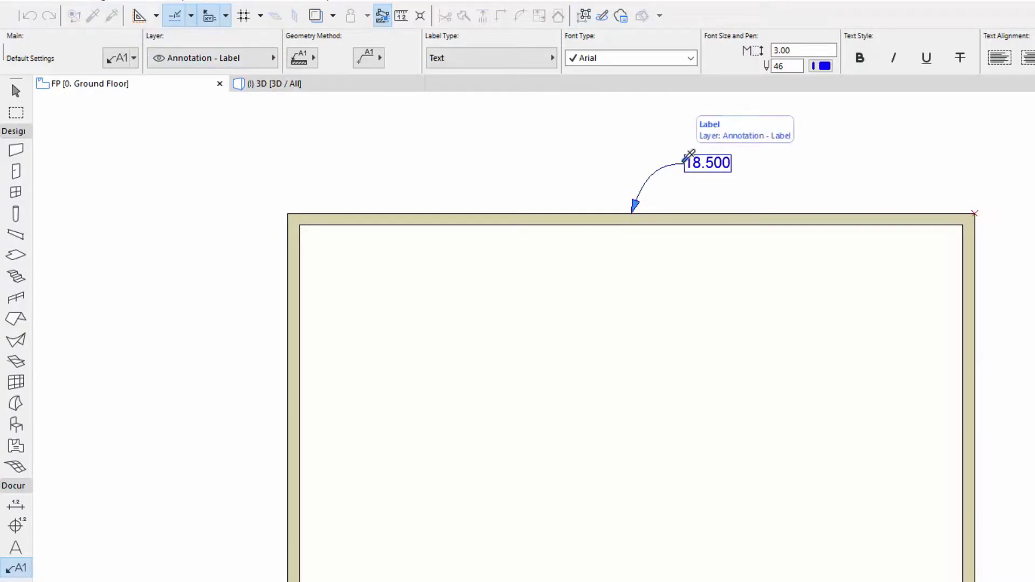
{"action": "left_click", "coordinate": [686, 159]}
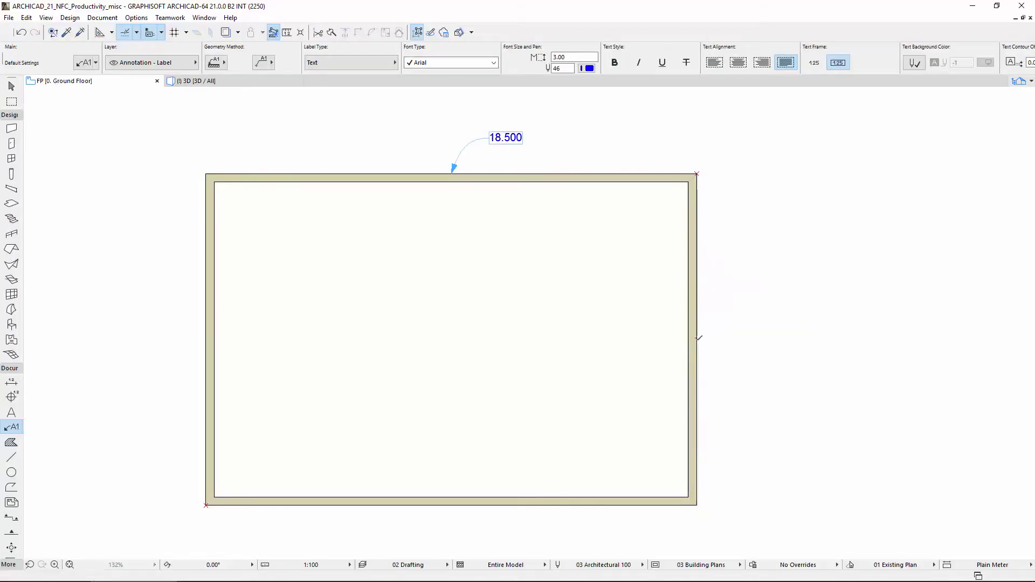
{"action": "left_click", "coordinate": [699, 336]}
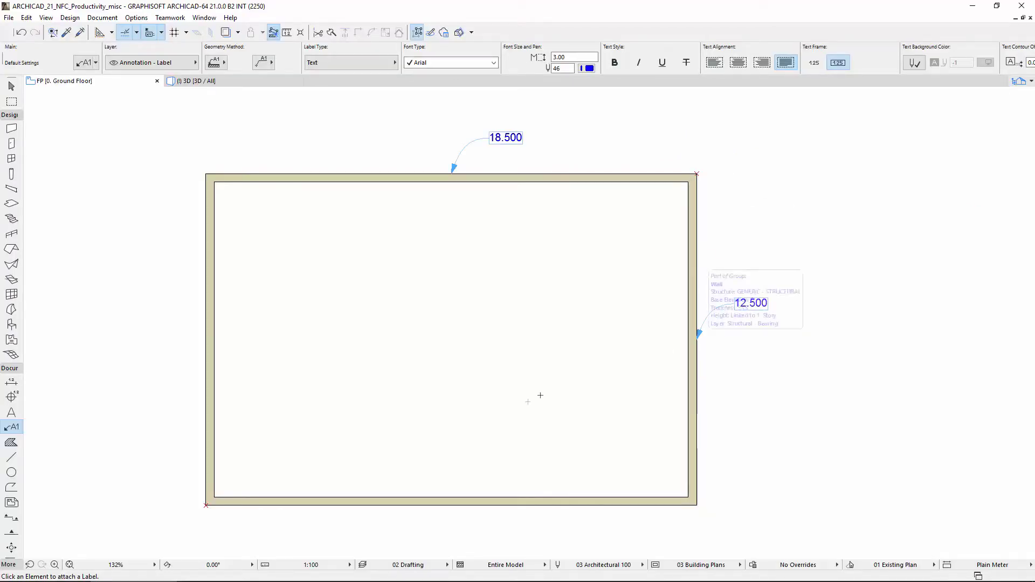
{"action": "left_click", "coordinate": [453, 496]}
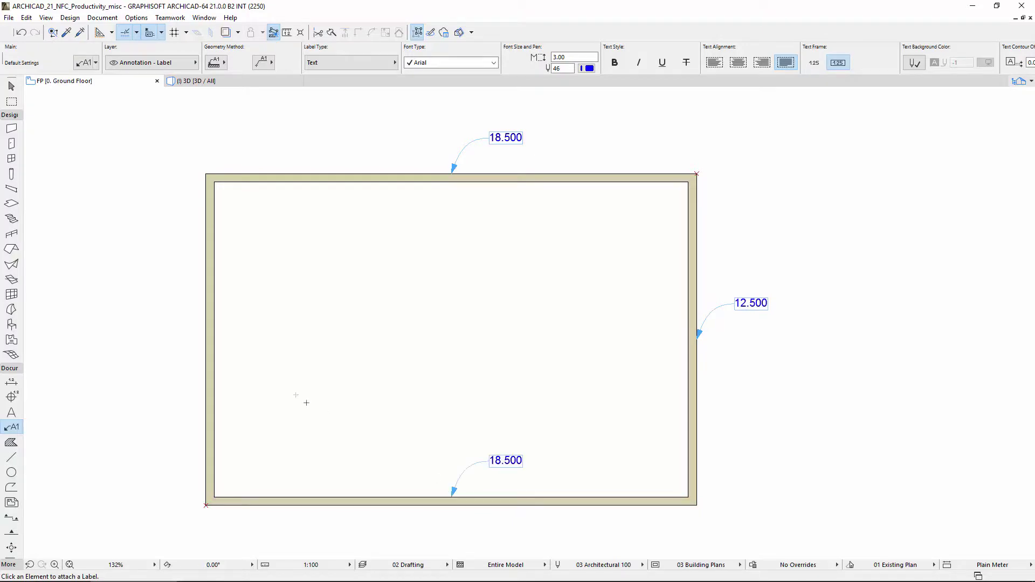
{"action": "left_click", "coordinate": [215, 339]}
Edit the upper wall's label, adding the tabbed prefix "L:" before the length and the unit "m" after it.
{"action": "left_click", "coordinate": [490, 139]}
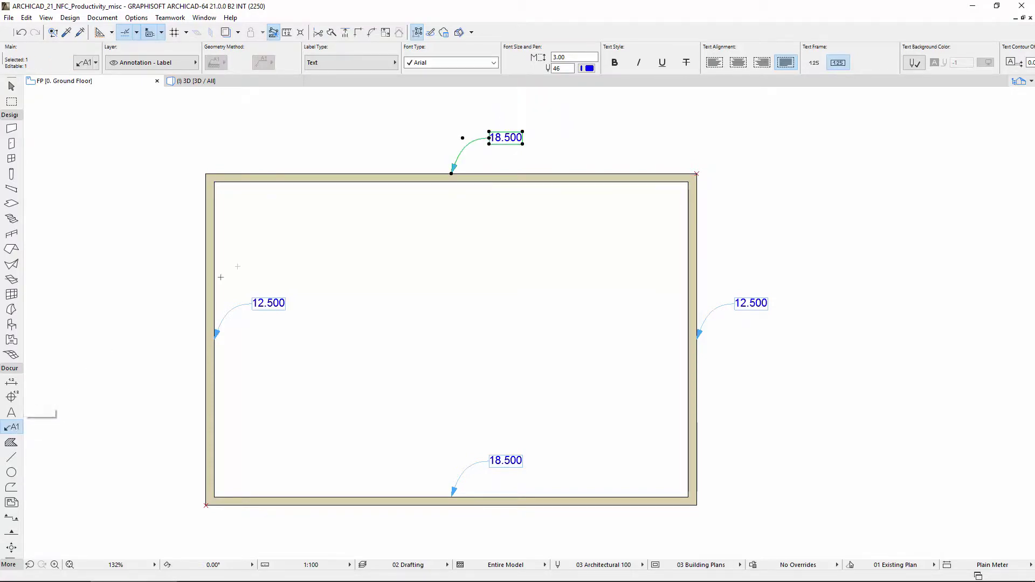
{"action": "double_click", "coordinate": [506, 137]}
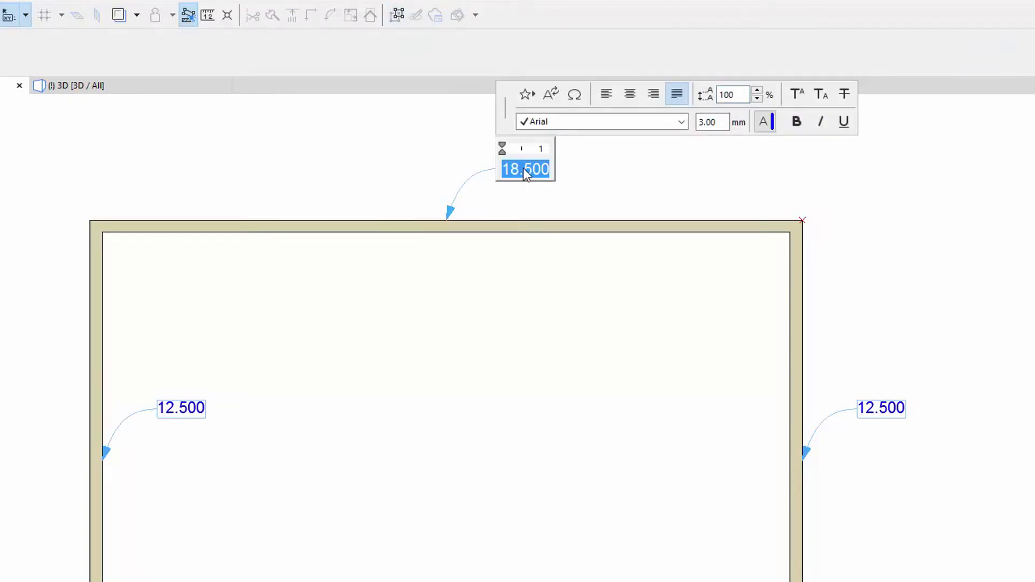
{"action": "left_click", "coordinate": [505, 169]}
{"action": "type", "text": "L"}
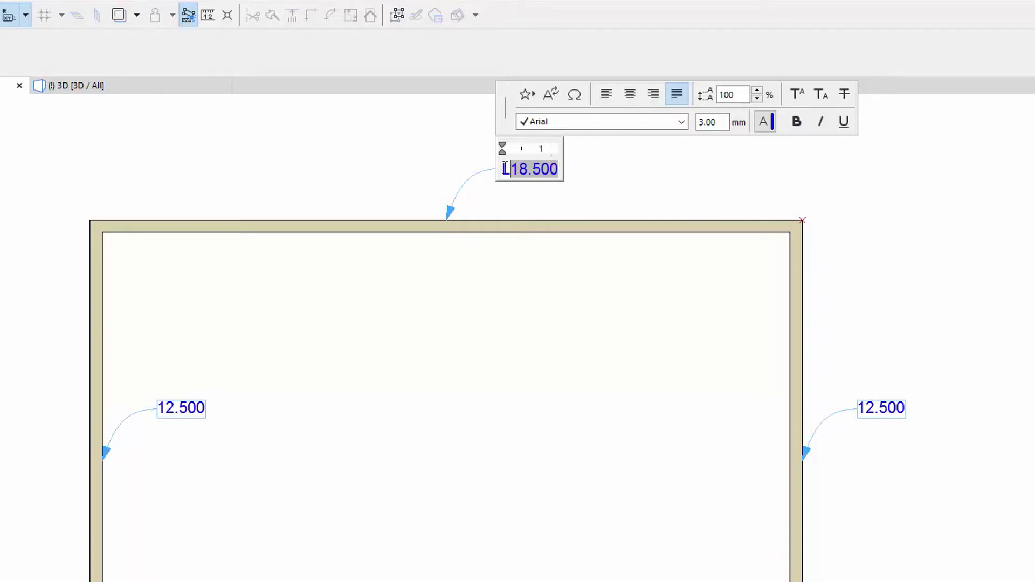
{"action": "type", "text": ":"}
{"action": "key", "text": "Tab"}
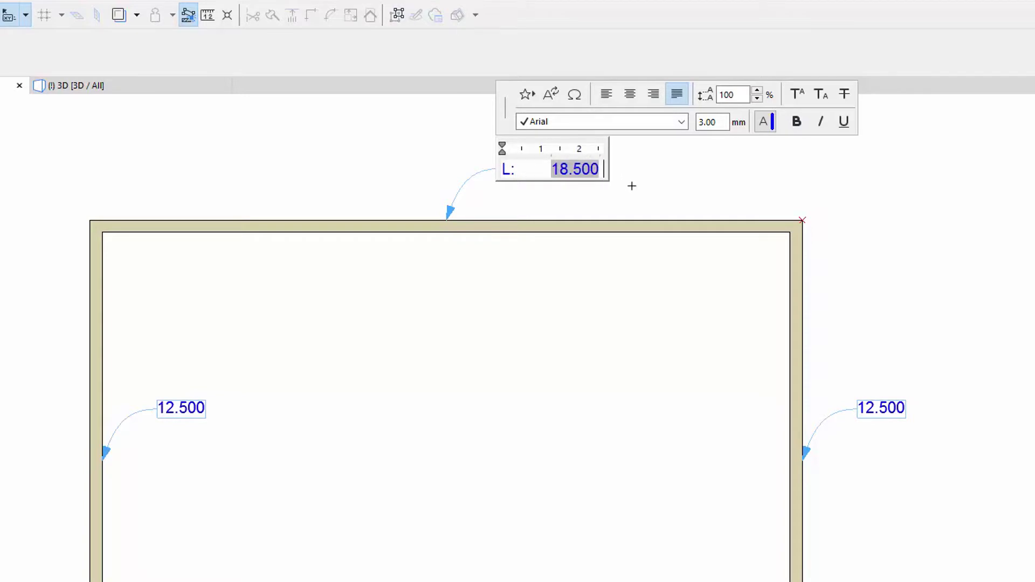
{"action": "type", "text": "m"}
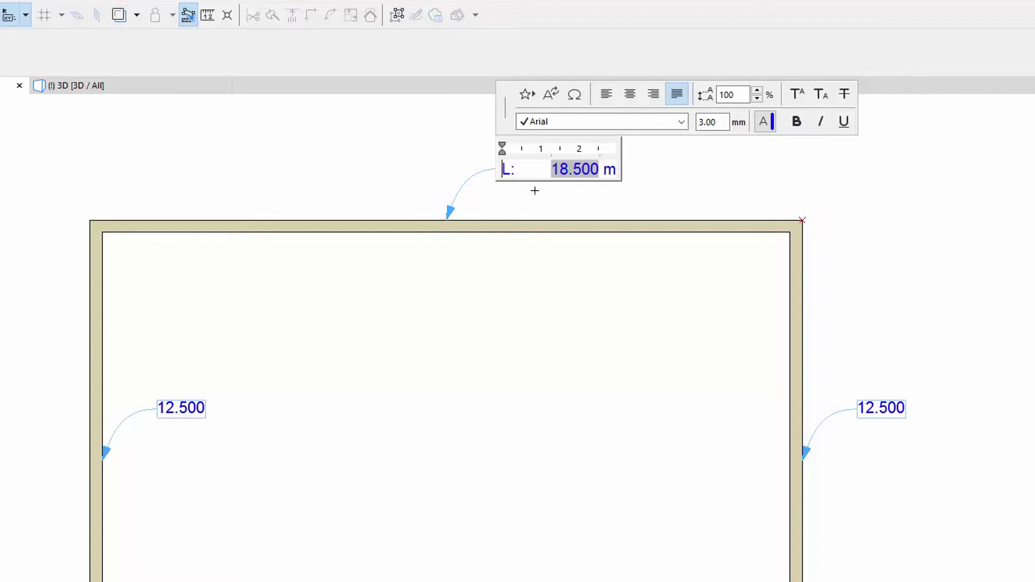
Add two lines above the length in the label and insert the General autotext Element ID on the first one.
{"action": "key", "text": "Return"}
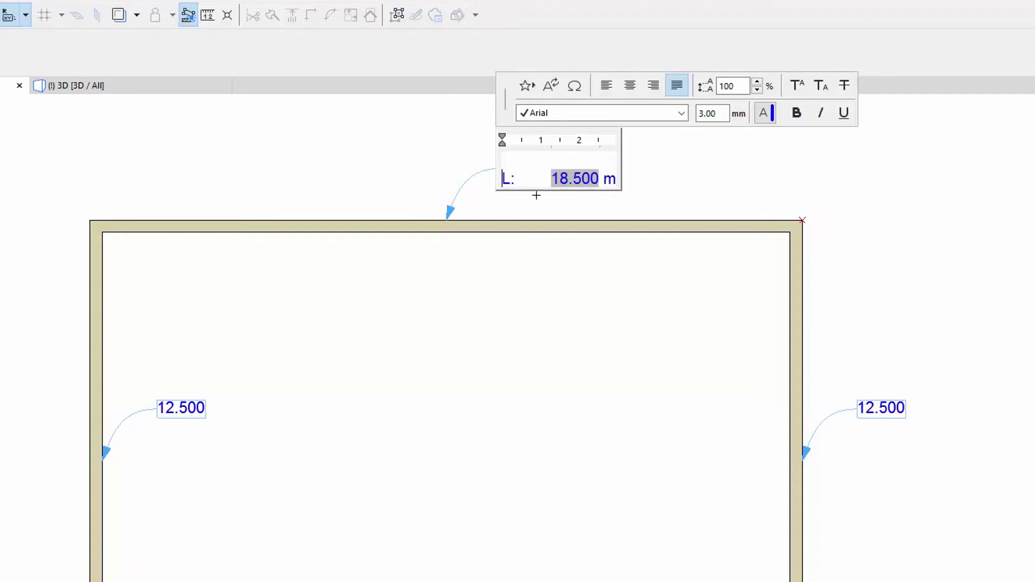
{"action": "left_click", "coordinate": [523, 162]}
{"action": "key", "text": "Return"}
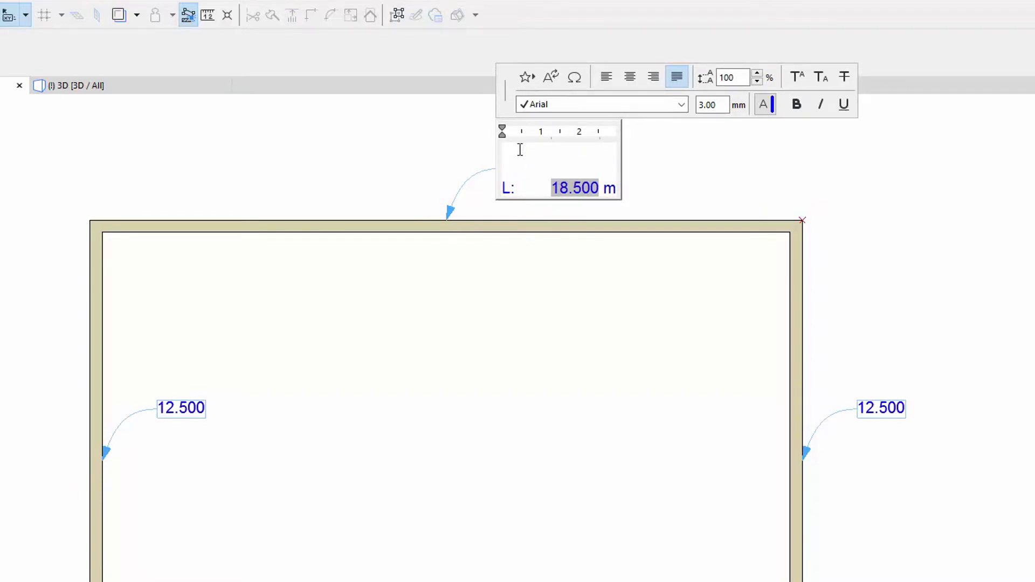
{"action": "left_click", "coordinate": [555, 83]}
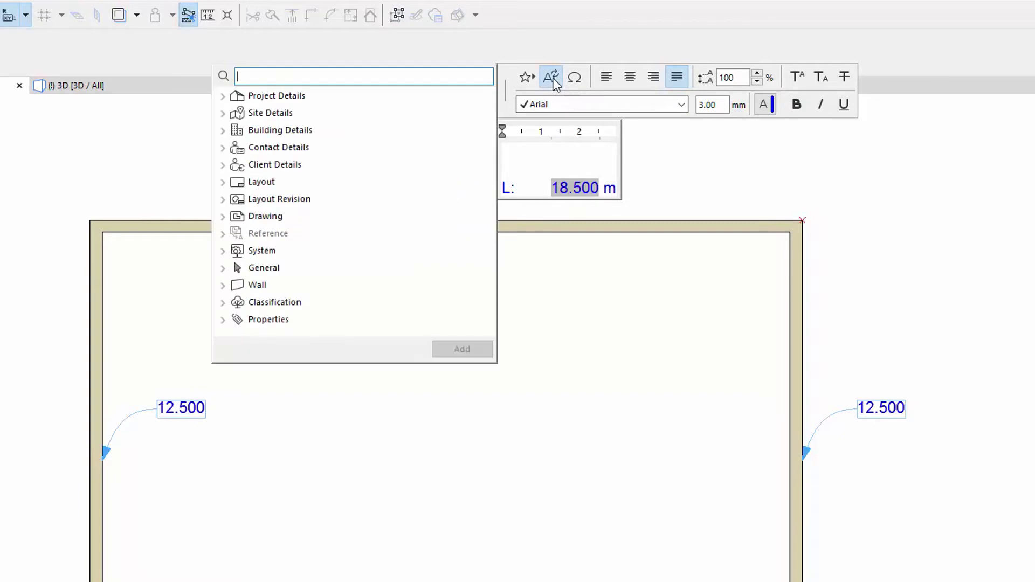
{"action": "left_click", "coordinate": [223, 269]}
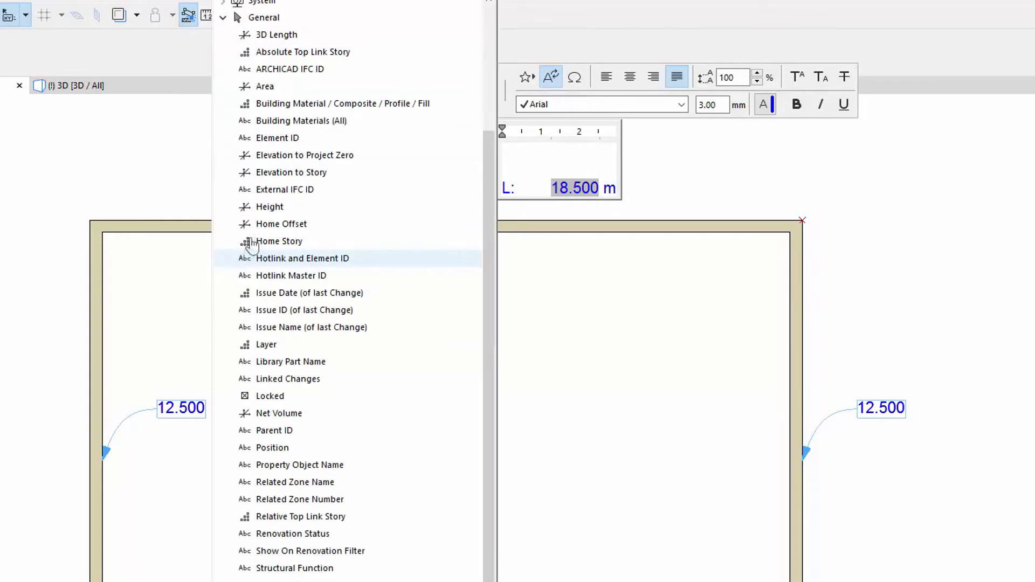
{"action": "left_click", "coordinate": [299, 139]}
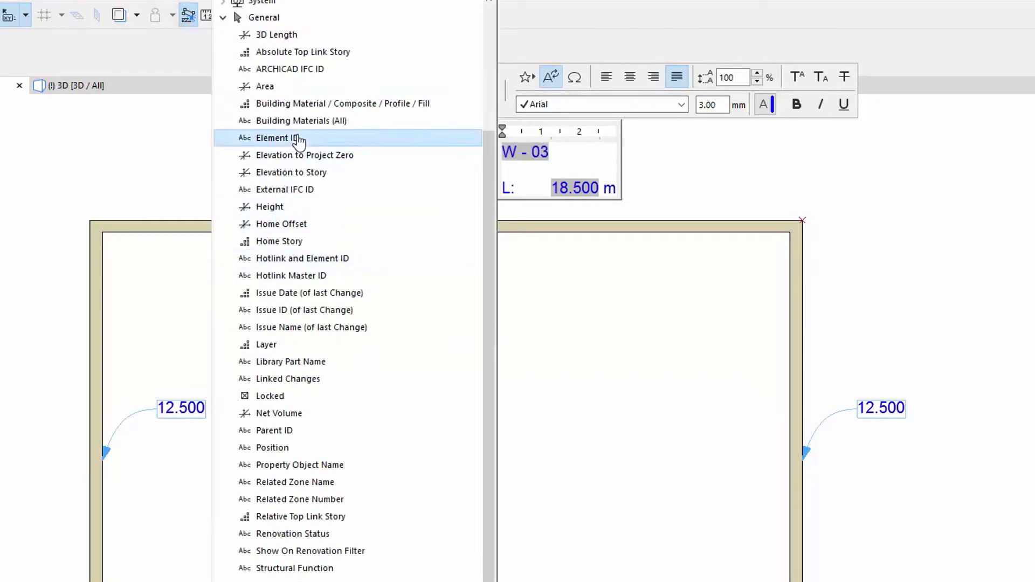
Insert the General Ratings property Fire Resistance Rating on the empty second line of the upper wall's label.
{"action": "left_click", "coordinate": [538, 169]}
{"action": "left_click", "coordinate": [539, 169]}
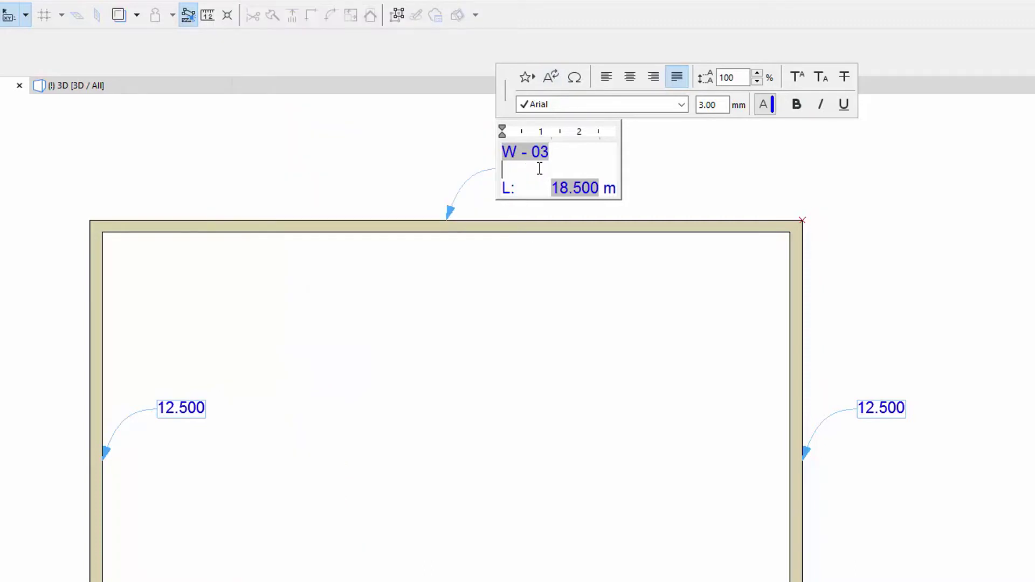
{"action": "left_click", "coordinate": [552, 76]}
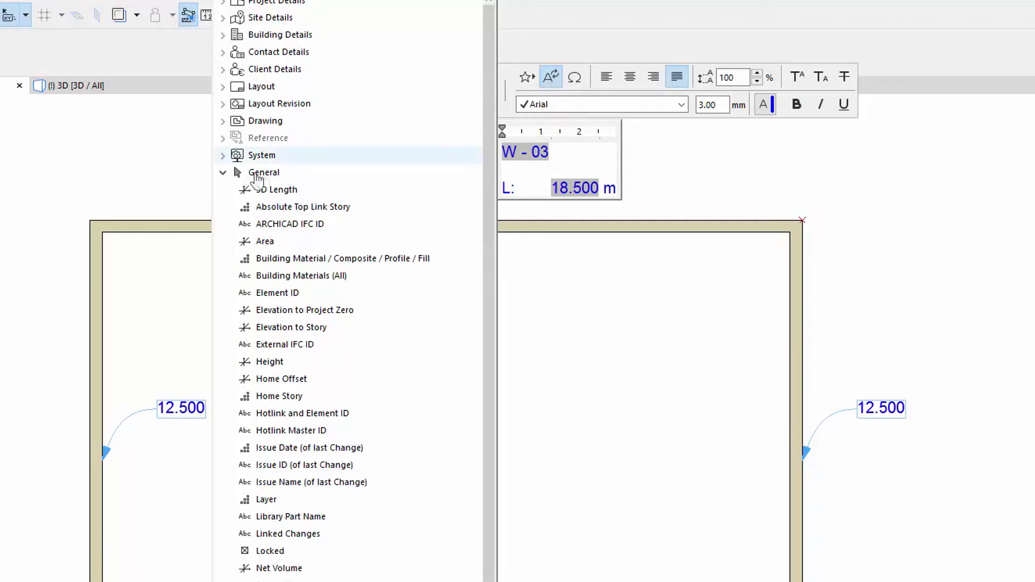
{"action": "left_click", "coordinate": [223, 173]}
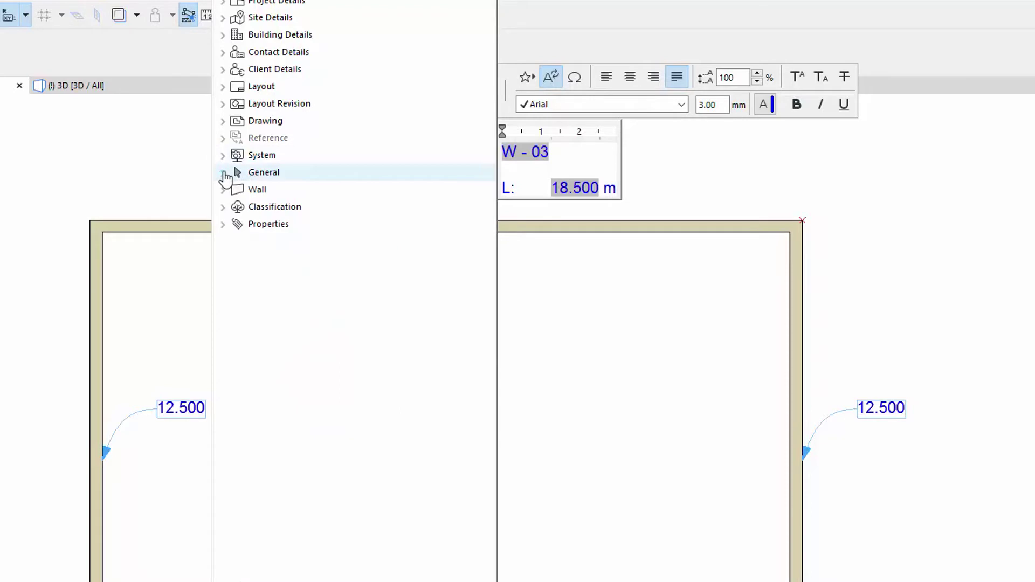
{"action": "left_click", "coordinate": [232, 225]}
{"action": "left_click", "coordinate": [231, 242]}
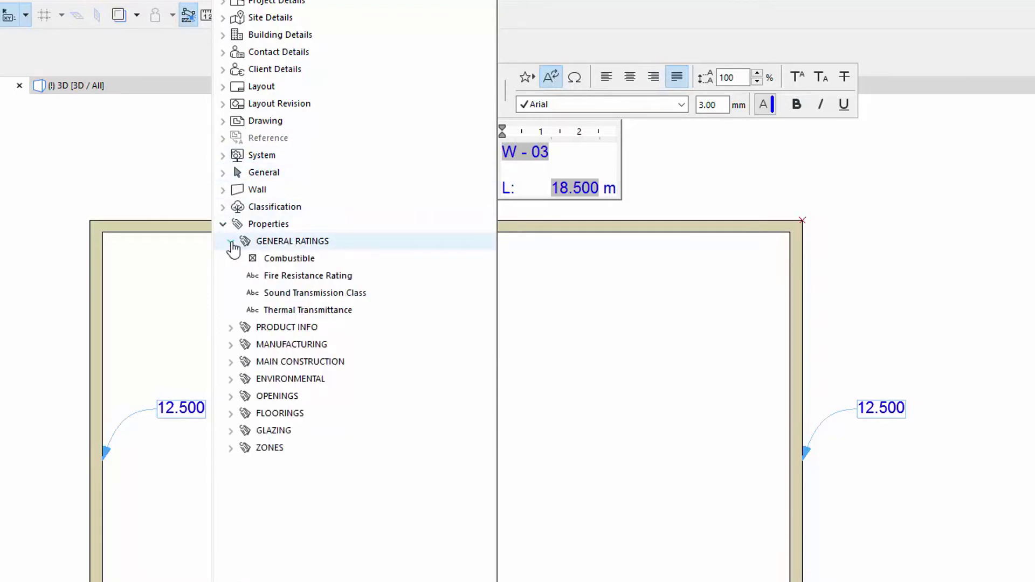
{"action": "left_click", "coordinate": [360, 278]}
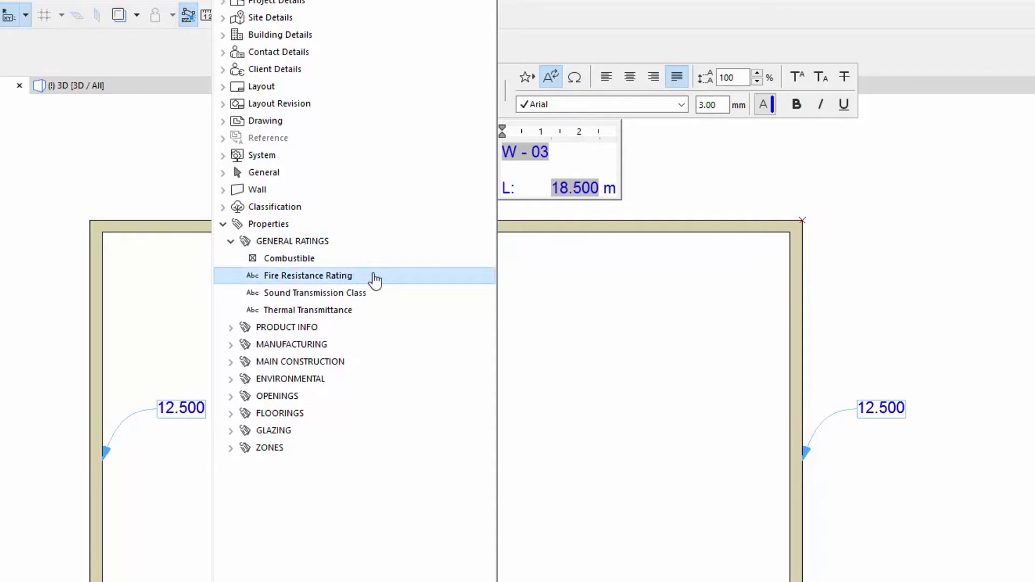
{"action": "double_click", "coordinate": [375, 280]}
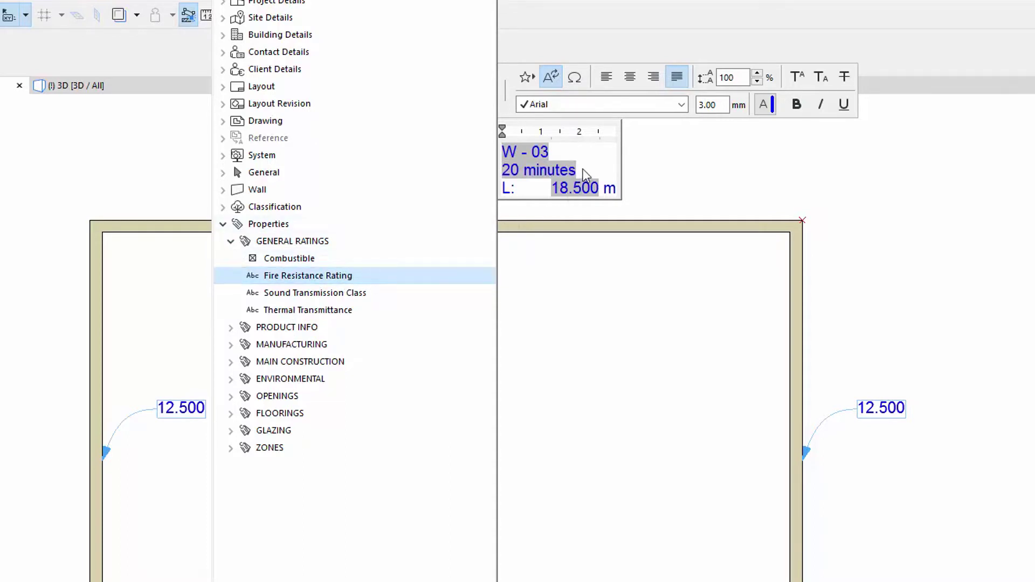
Add a new line below the length in the label and insert the General autotext Net Volume on it.
{"action": "left_click", "coordinate": [608, 178]}
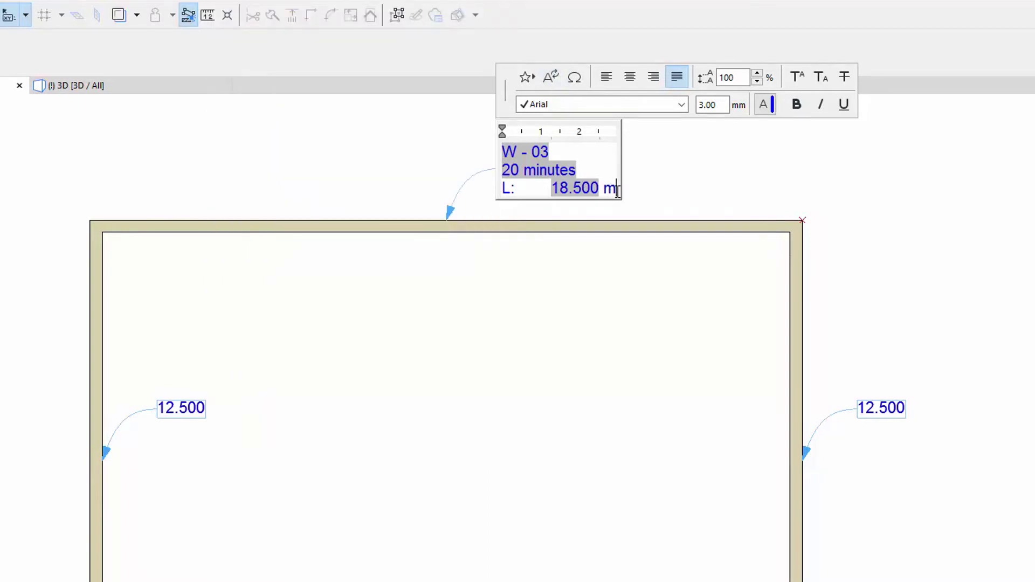
{"action": "key", "text": "Return"}
{"action": "left_click", "coordinate": [552, 70]}
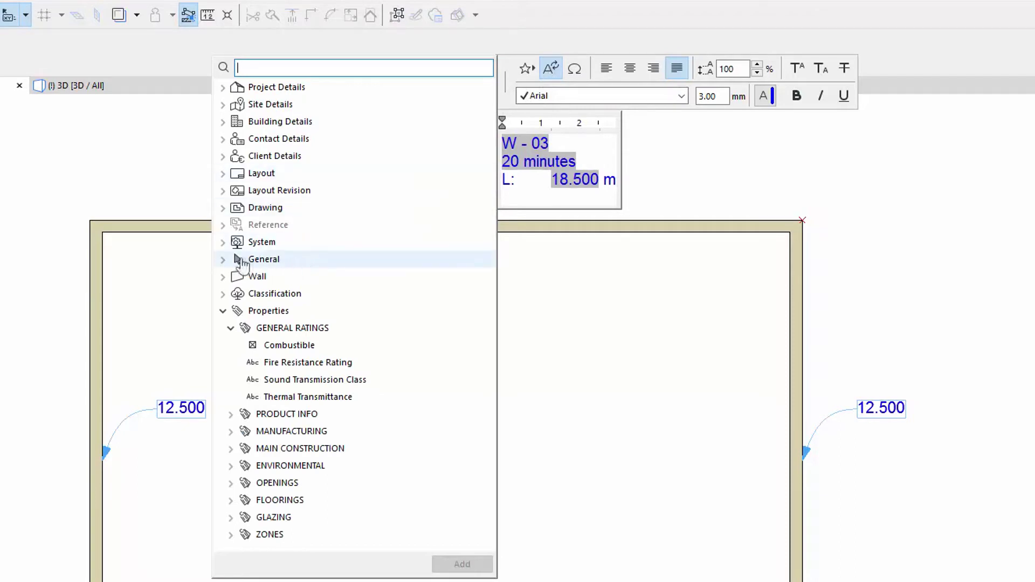
{"action": "left_click", "coordinate": [223, 260]}
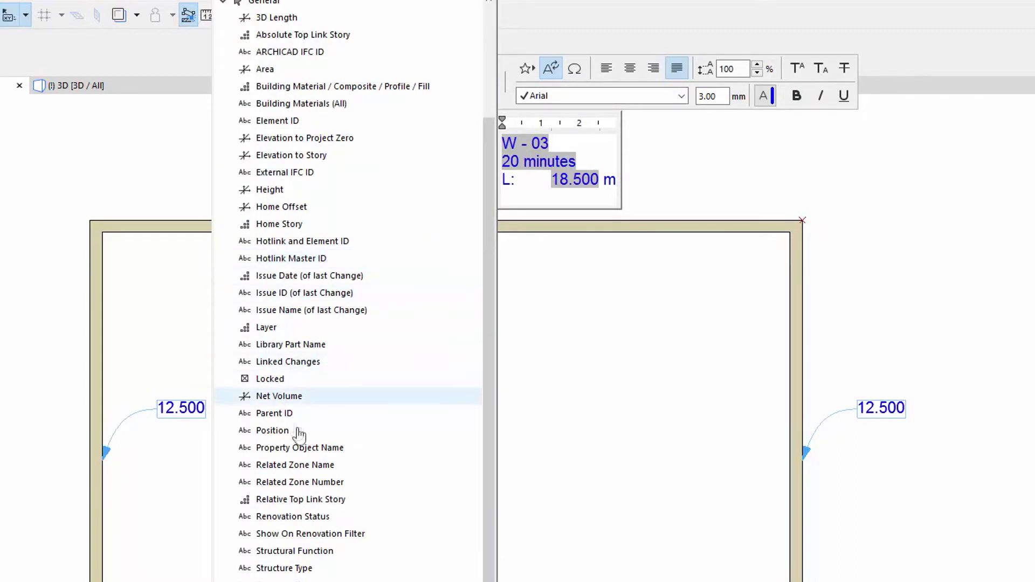
{"action": "double_click", "coordinate": [309, 397]}
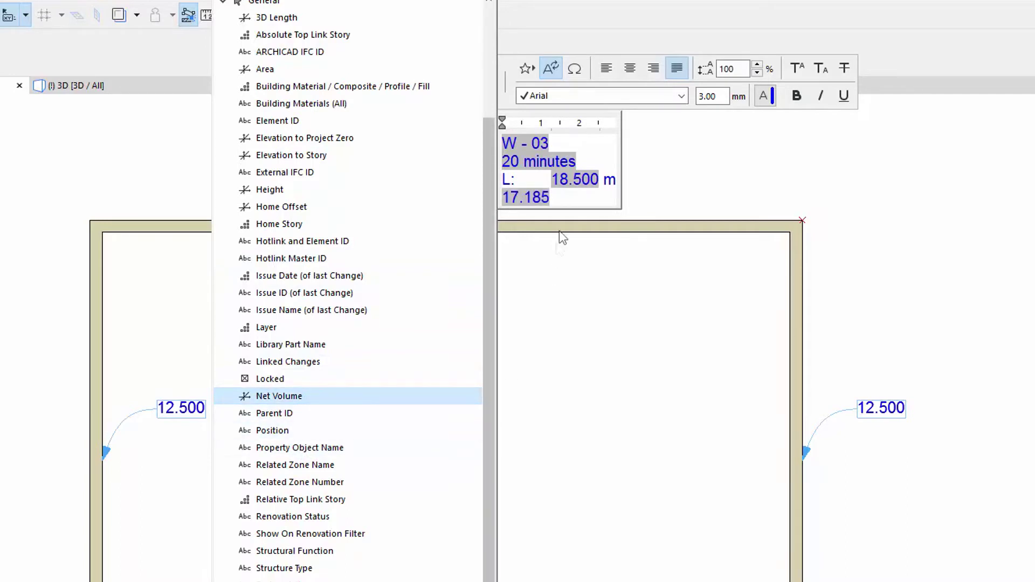
{"action": "left_click", "coordinate": [568, 194]}
Add the tabbed prefixes "ID:" before the element ID and "FR:" before the fire resistance rating.
{"action": "left_click", "coordinate": [507, 145]}
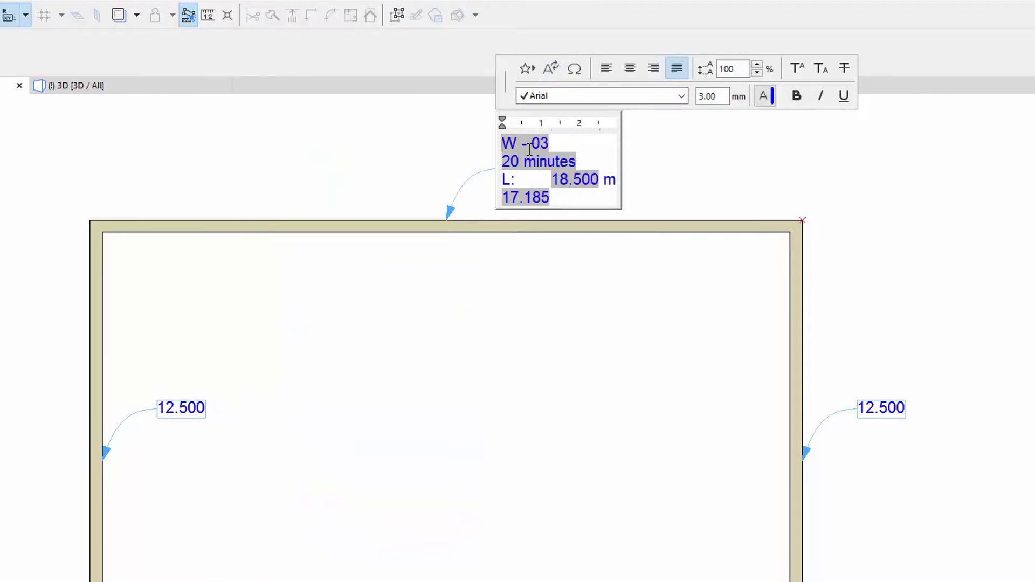
{"action": "type", "text": "ID:"}
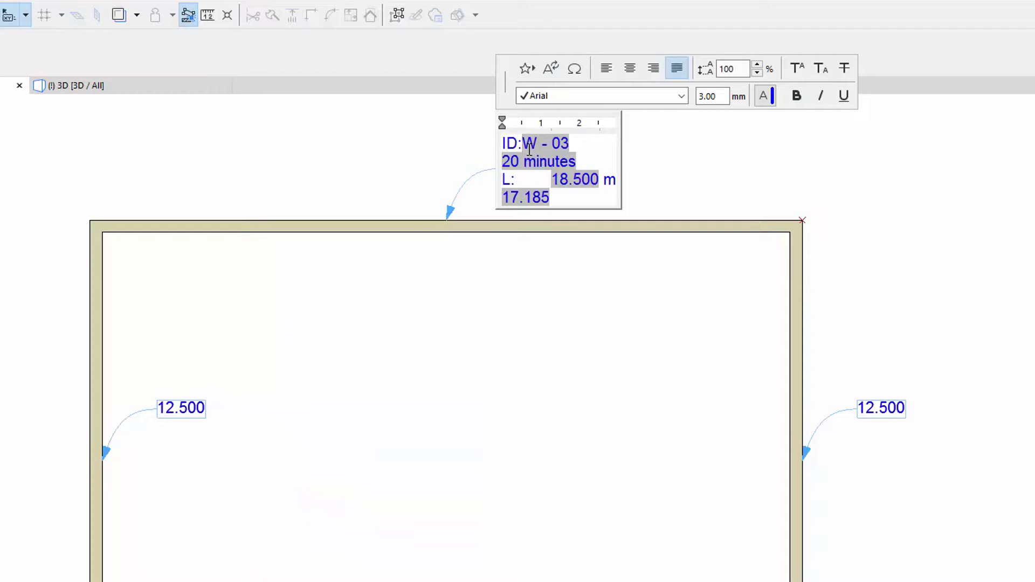
{"action": "key", "text": "Tab"}
{"action": "left_click", "coordinate": [504, 161]}
{"action": "type", "text": "FR"}
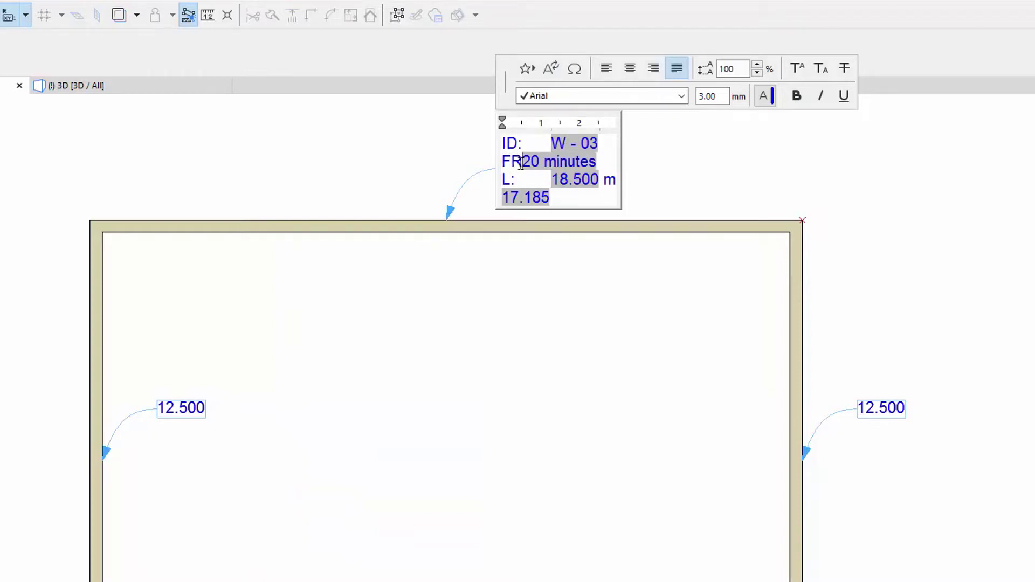
{"action": "type", "text": ":"}
{"action": "key", "text": "Tab"}
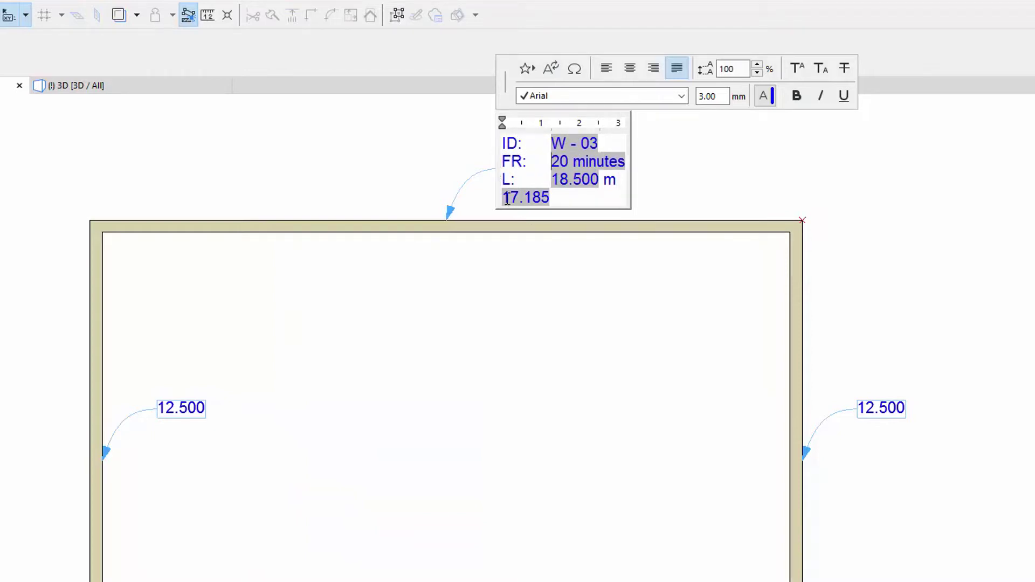
Add the tabbed prefix "V:" and the unit "m3" around the net volume, make the 3 superscript and finish the text.
{"action": "left_click", "coordinate": [507, 199]}
{"action": "type", "text": "V:"}
{"action": "key", "text": "Tab"}
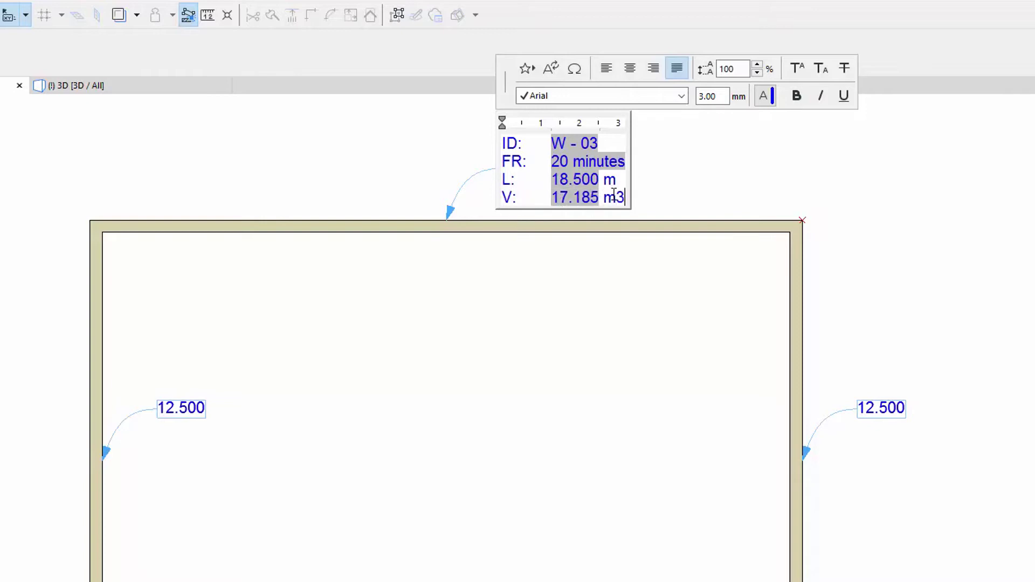
{"action": "left_click", "coordinate": [615, 196], "text": "shift"}
{"action": "left_click", "coordinate": [797, 68]}
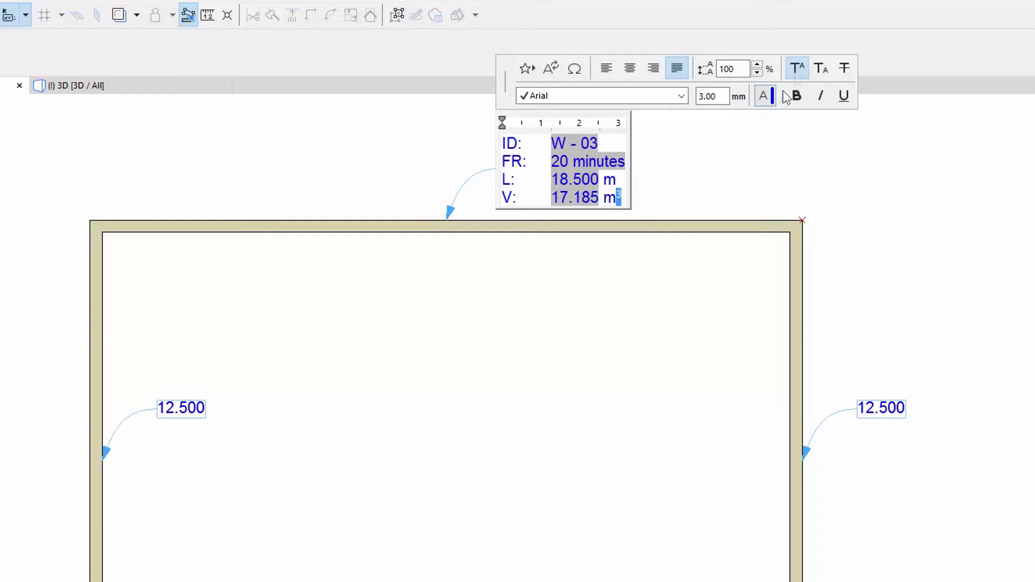
{"action": "left_click", "coordinate": [726, 183]}
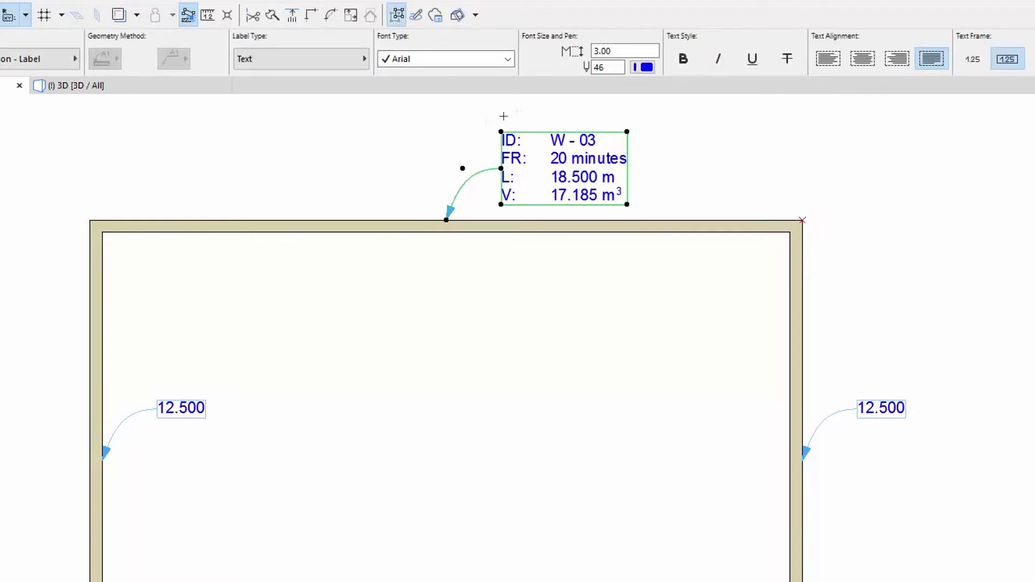
Open the upper wall label's selection settings, enlarge the preview to examine its autotexts, then close the settings and deselect the label.
{"action": "left_click", "coordinate": [577, 269]}
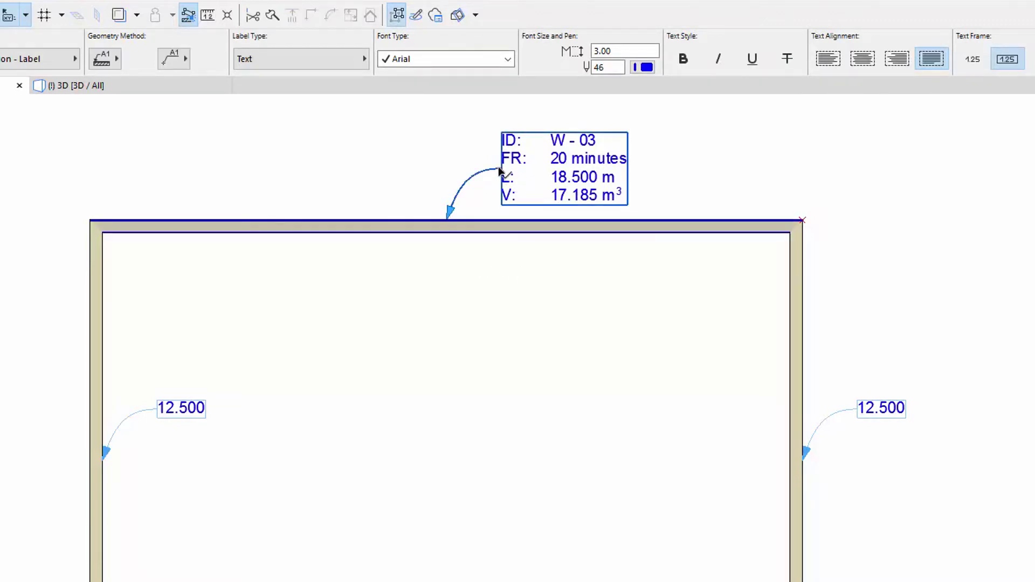
{"action": "left_click", "coordinate": [499, 171]}
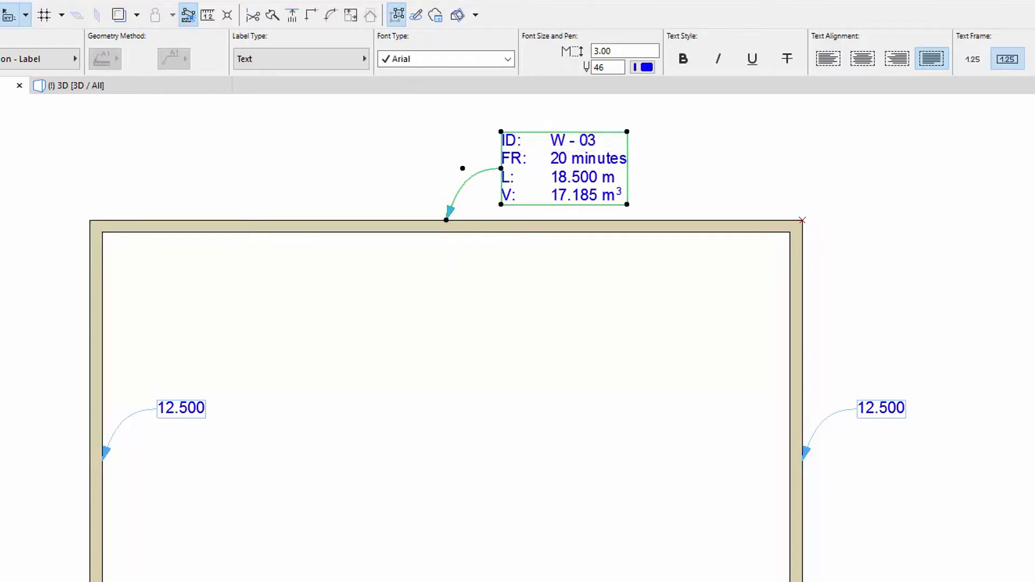
{"action": "key", "text": "ctrl+t"}
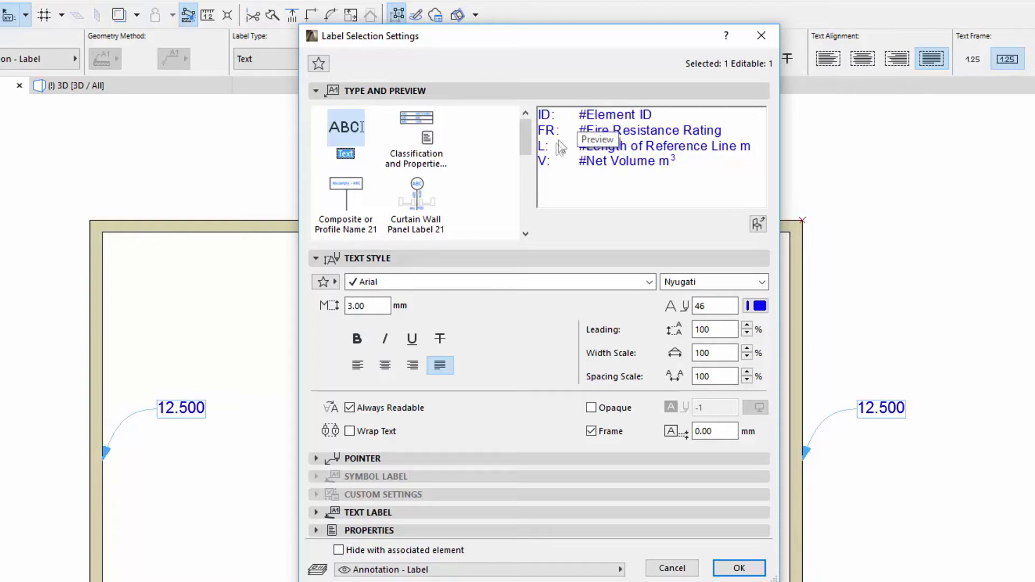
{"action": "left_click_drag", "start_coordinate": [534, 183], "coordinate": [561, 170]}
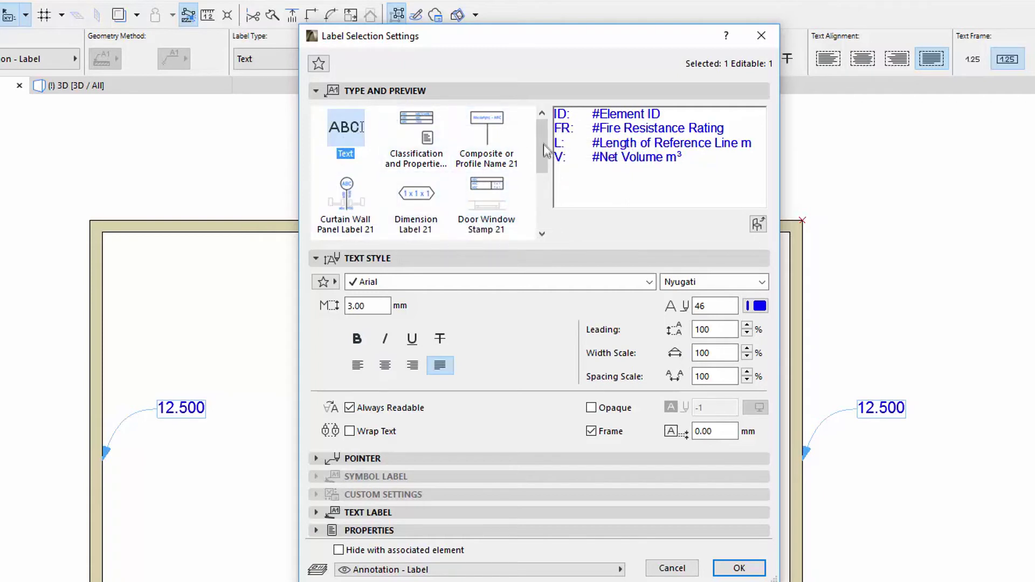
{"action": "mouse_move", "coordinate": [546, 147]}
{"action": "left_mouse_down"}
{"action": "mouse_move", "coordinate": [548, 204]}
{"action": "mouse_move", "coordinate": [543, 143]}
{"action": "left_mouse_up"}
{"action": "left_click", "coordinate": [751, 569]}
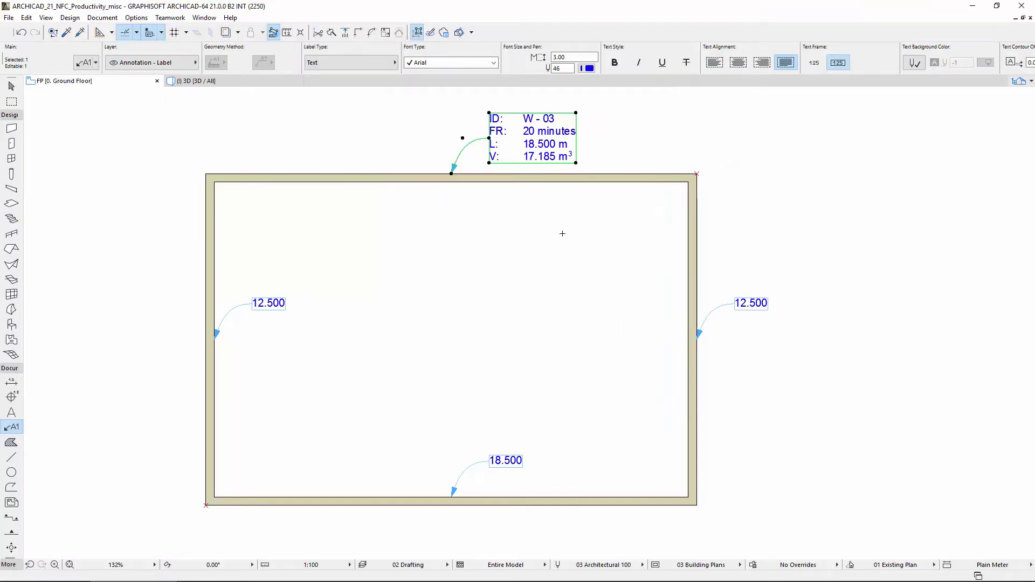
{"action": "key", "text": "Escape"}
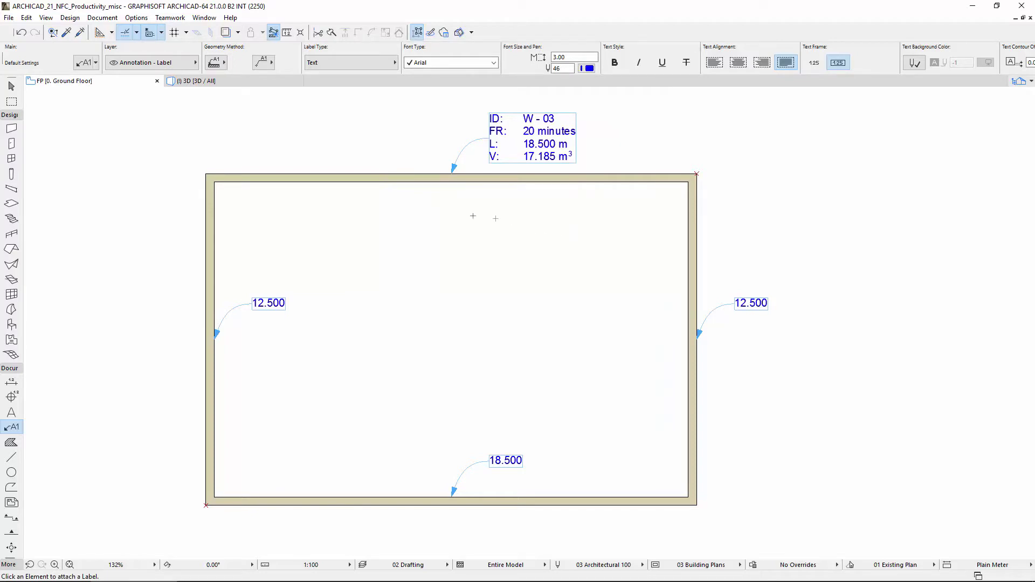
Pick up the parameters of the upper wall's label and transfer them to the labels of the other three walls.
{"action": "left_click", "coordinate": [66, 34]}
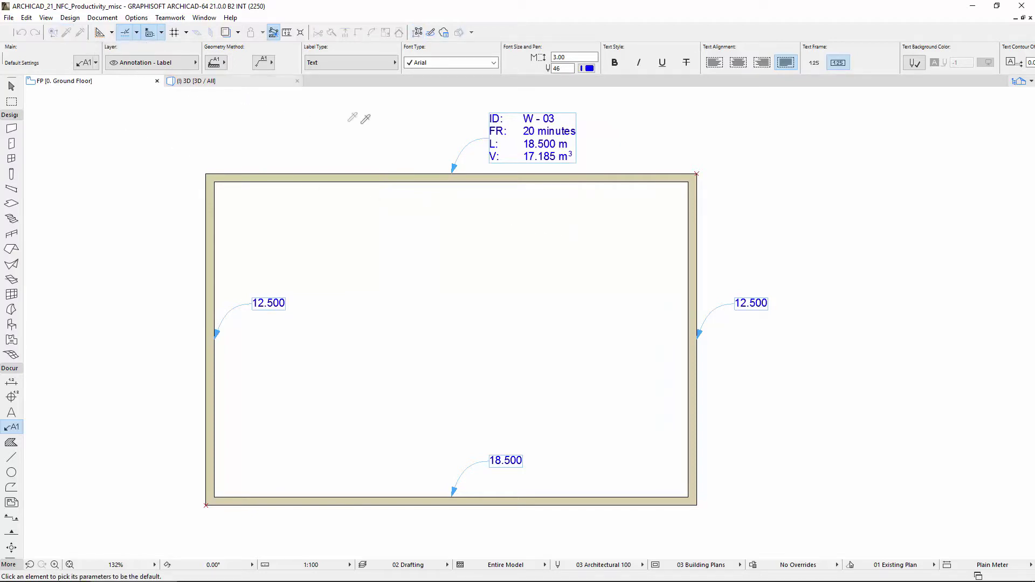
{"action": "left_click", "coordinate": [491, 133]}
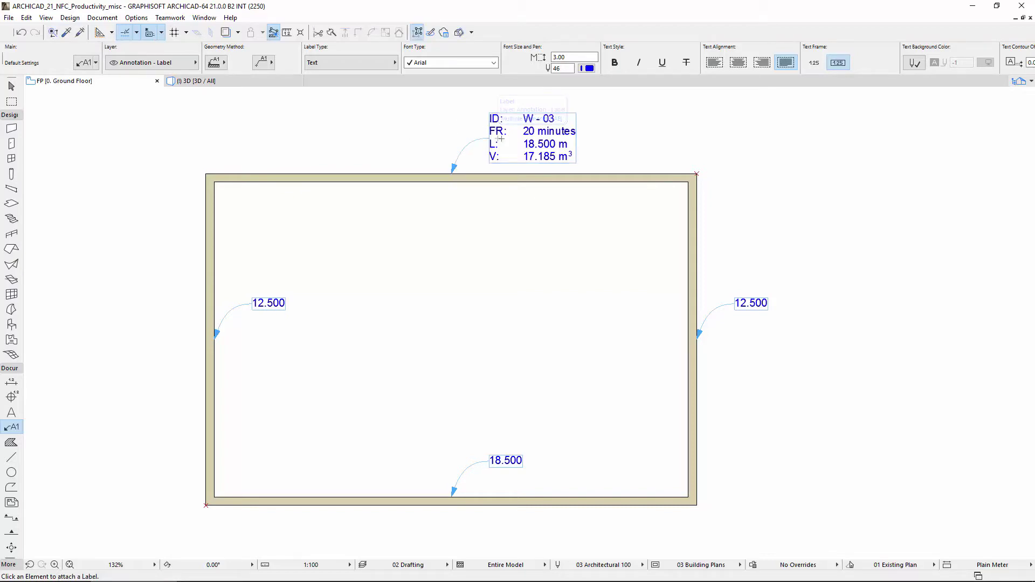
{"action": "left_click", "coordinate": [80, 33]}
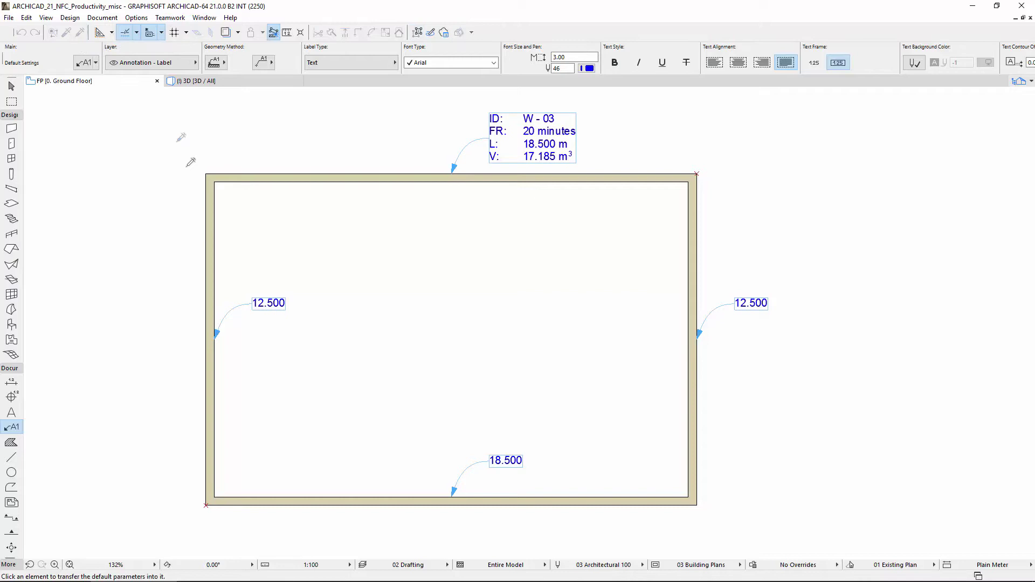
{"action": "left_click", "coordinate": [254, 300]}
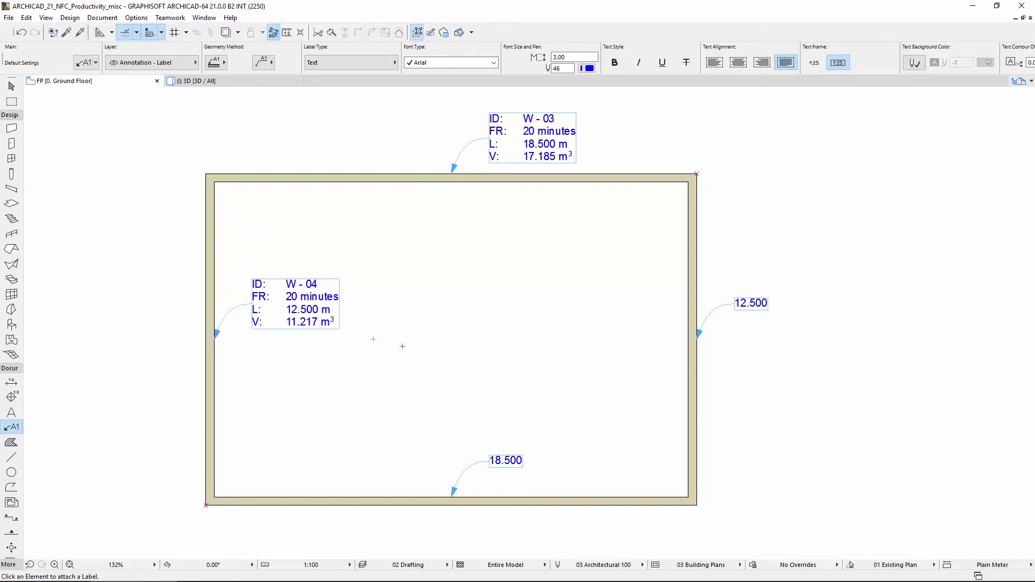
{"action": "left_click", "coordinate": [744, 300]}
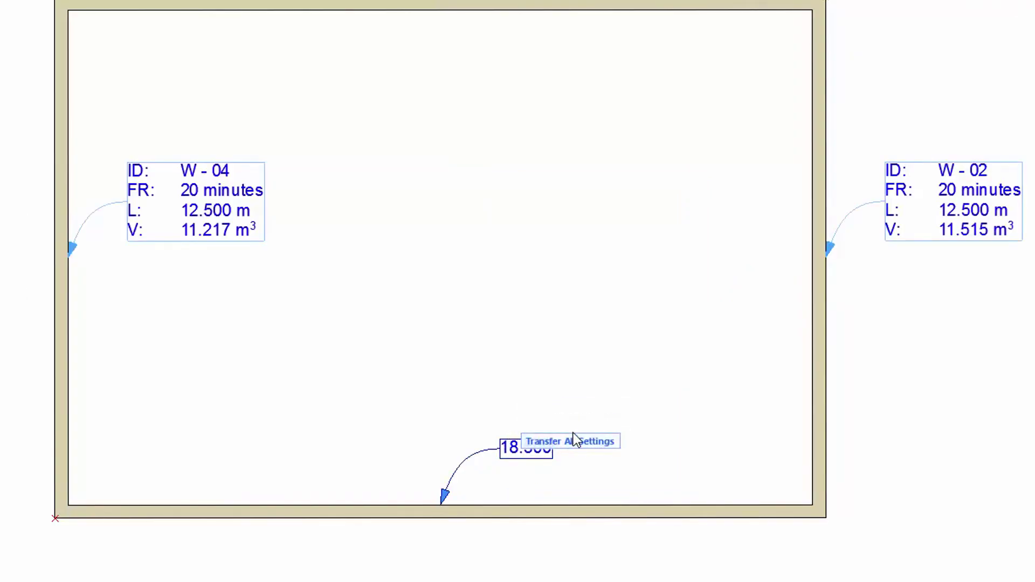
{"action": "left_click", "coordinate": [505, 445]}
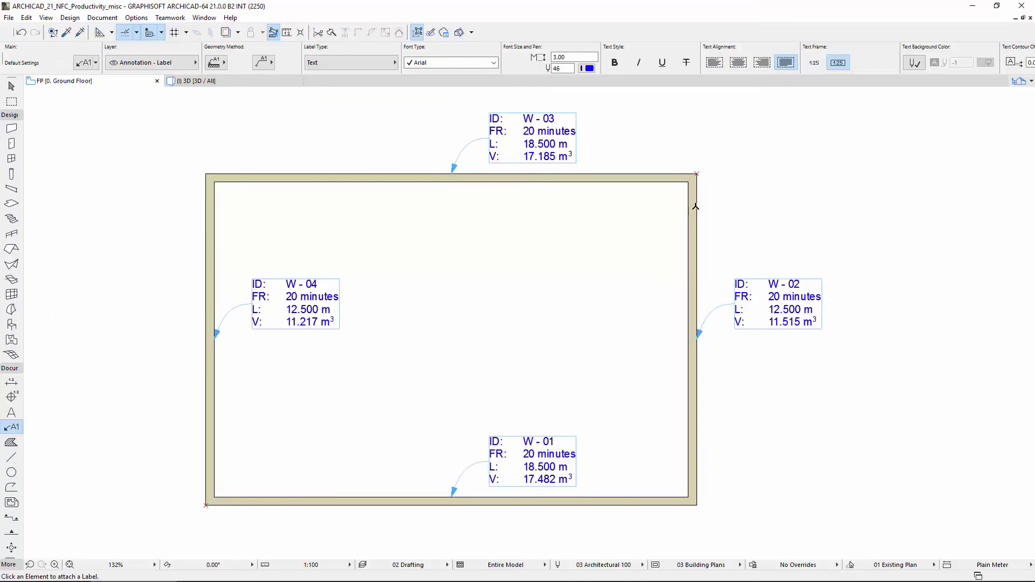
Select the upper and right walls and stretch their shared corner horizontally outward, making the upper wall about 21.57 m long.
{"action": "left_click", "coordinate": [820, 46]}
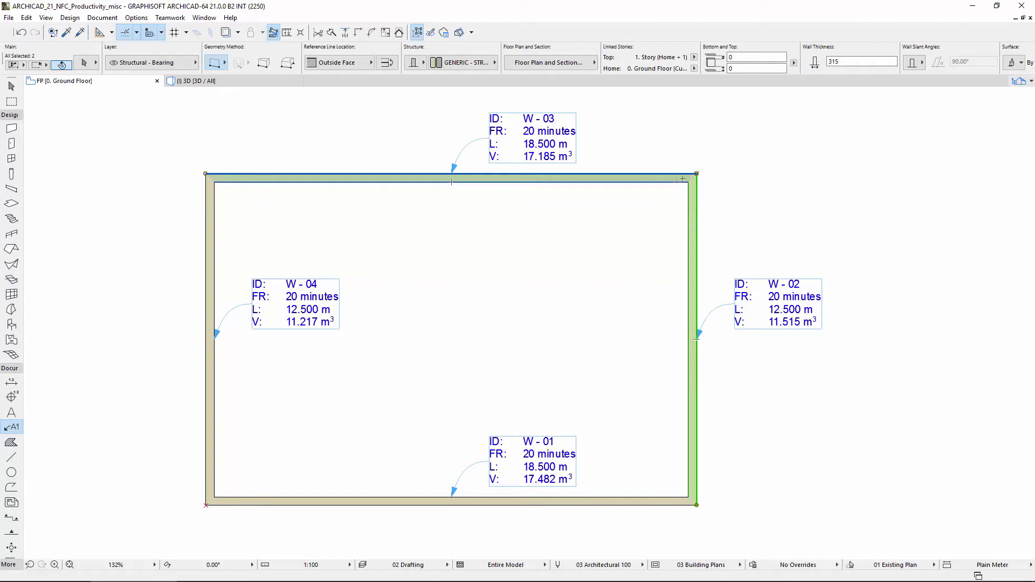
{"action": "left_click", "coordinate": [674, 180], "text": "shift"}
{"action": "left_click", "coordinate": [697, 173]}
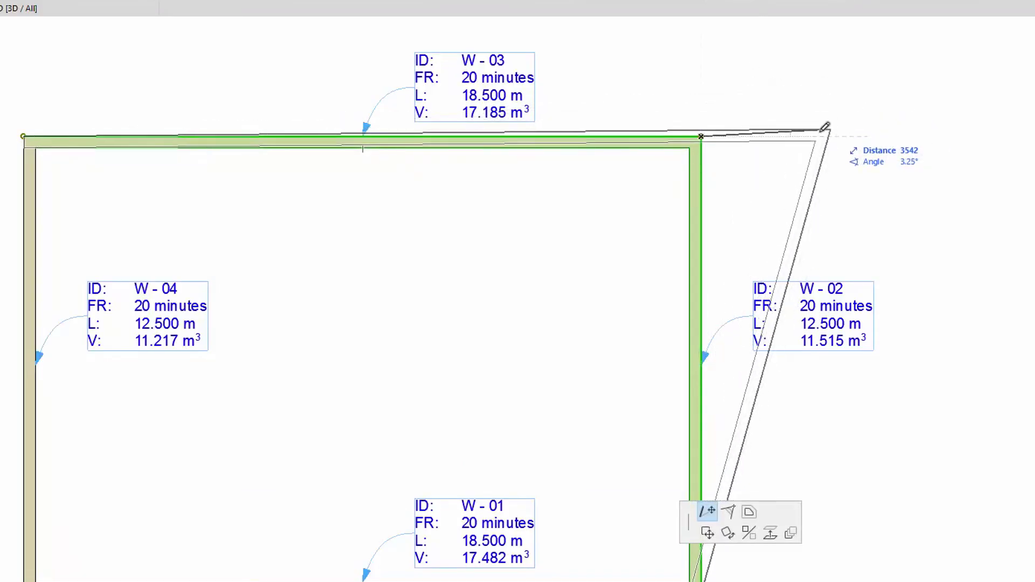
{"action": "left_click", "coordinate": [819, 129]}
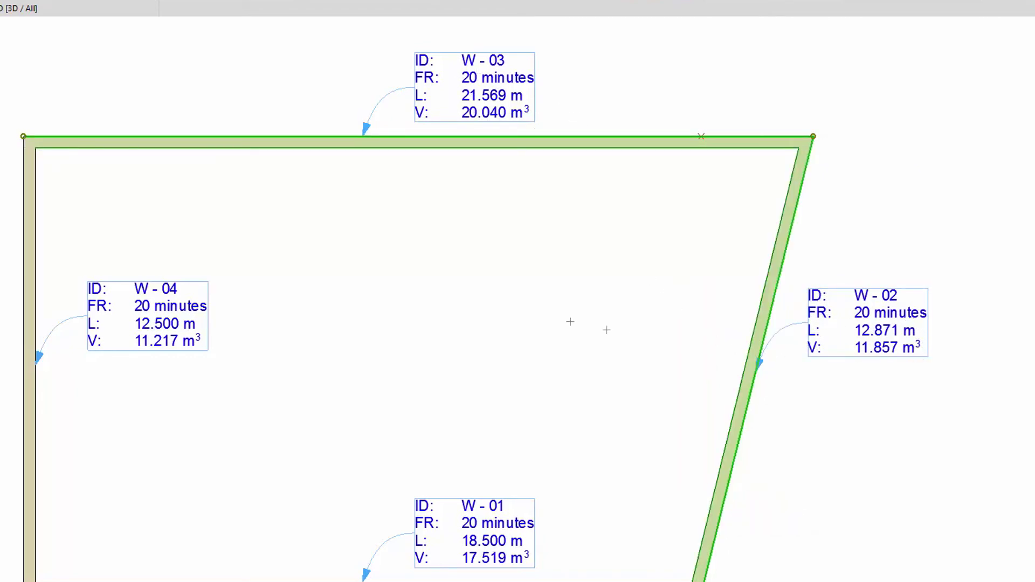
{"action": "key", "text": "Escape"}
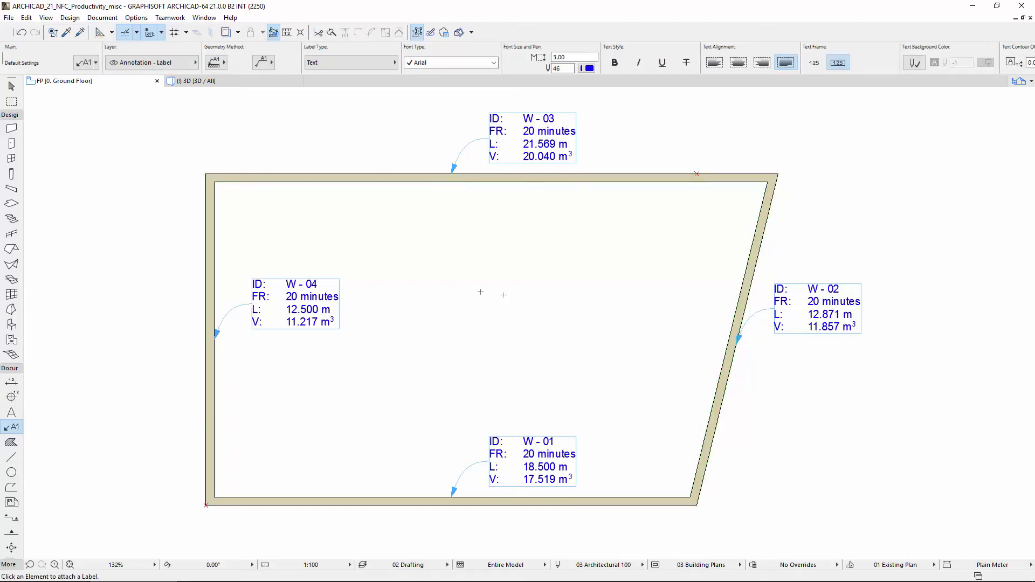
Place two Window with Sidelight 21 windows, 1500 by 1500, in the left part of the upper wall.
{"action": "left_click", "coordinate": [12, 158]}
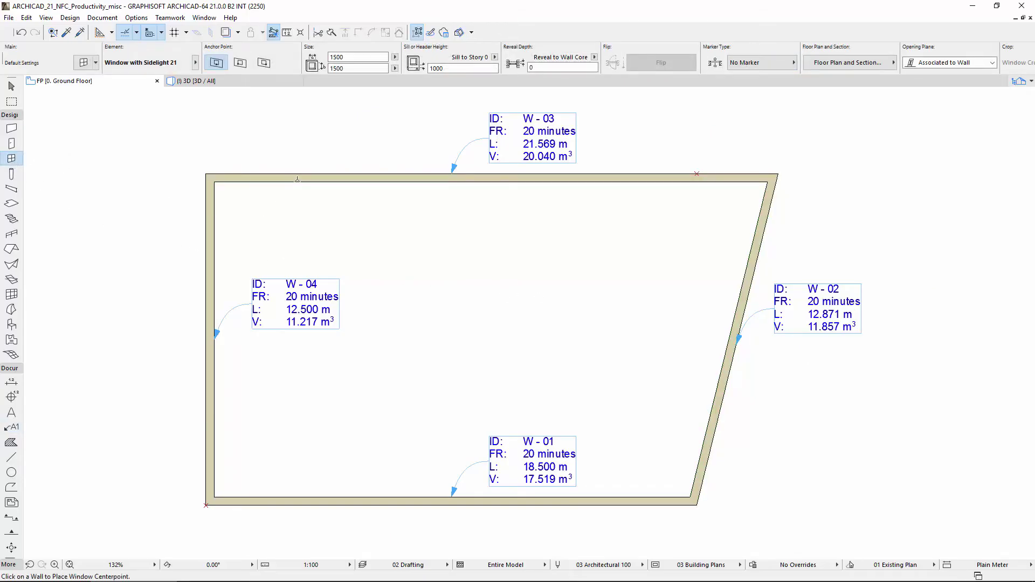
{"action": "left_click", "coordinate": [297, 178]}
{"action": "left_click", "coordinate": [284, 161]}
{"action": "left_click", "coordinate": [383, 175]}
{"action": "left_click", "coordinate": [382, 163]}
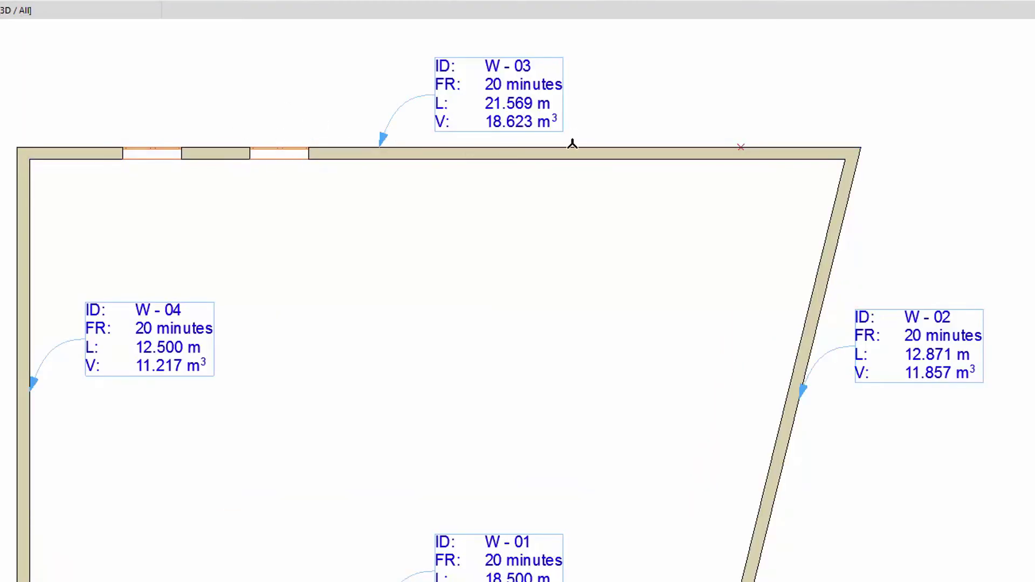
Place two more Window with Sidelight 21 windows, 1500 by 1500, in the right part of the upper wall.
{"action": "left_click", "coordinate": [595, 150]}
{"action": "left_click", "coordinate": [600, 115]}
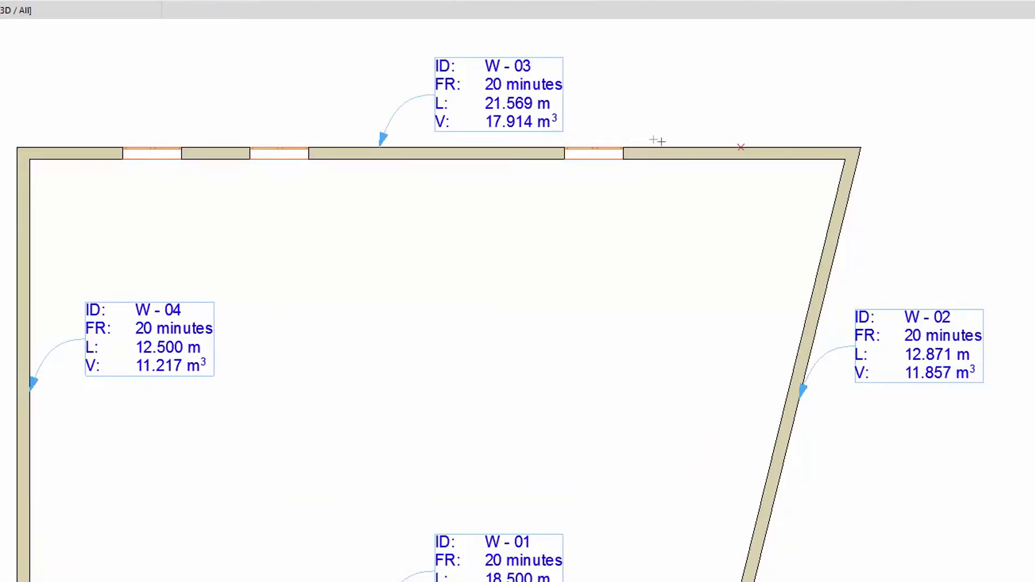
{"action": "left_click", "coordinate": [684, 130]}
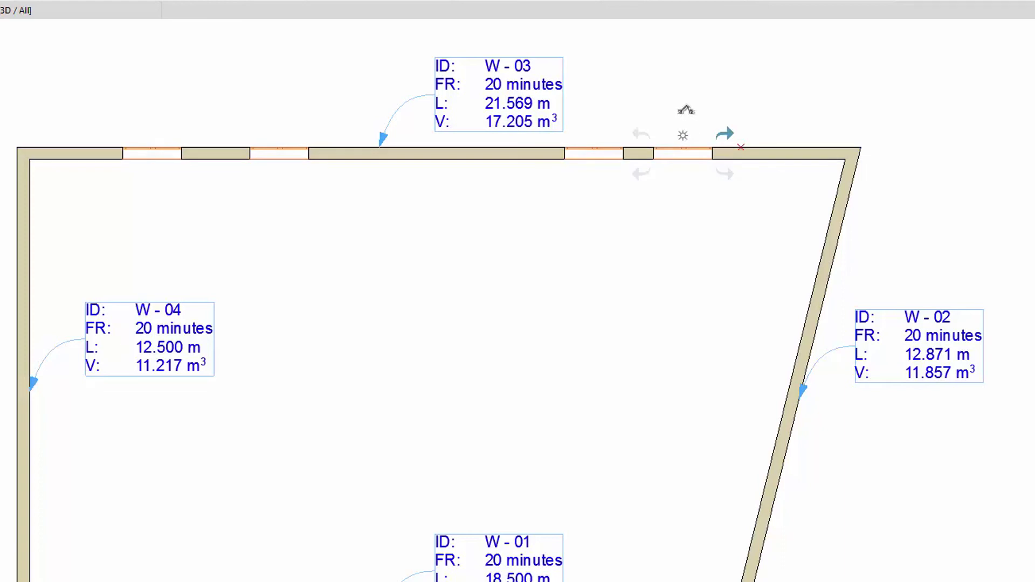
{"action": "left_click", "coordinate": [683, 110]}
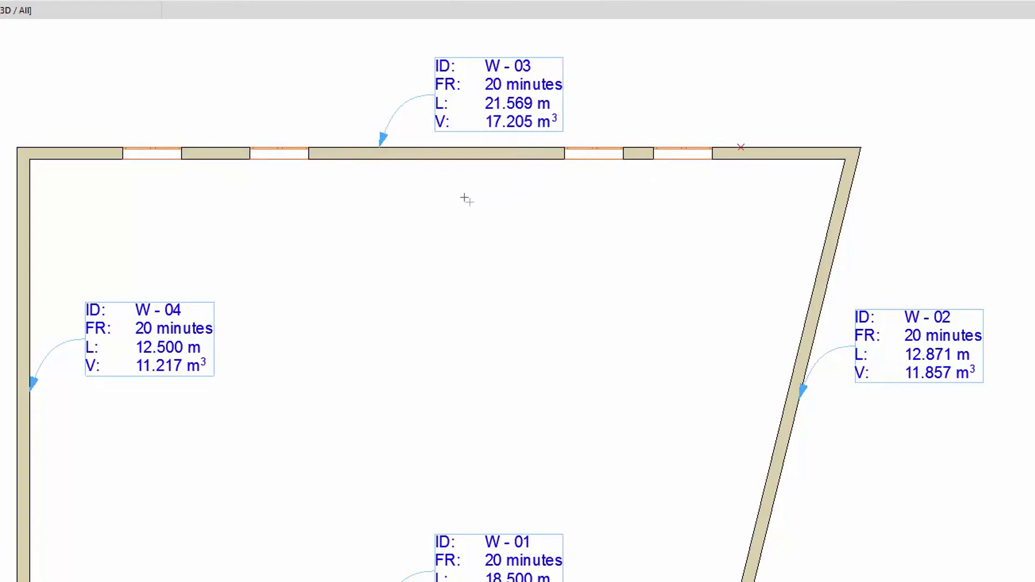
Change the upper wall's ID to W - 10 and its fire resistance rating to 1 hour, then deselect the wall.
{"action": "left_click", "coordinate": [443, 160], "text": "shift"}
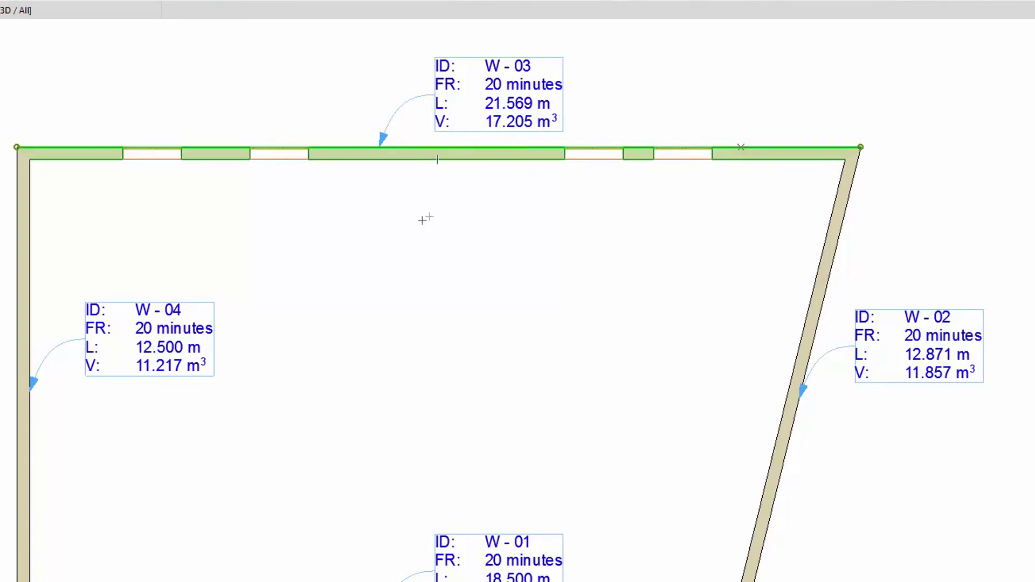
{"action": "key", "text": "ctrl+t"}
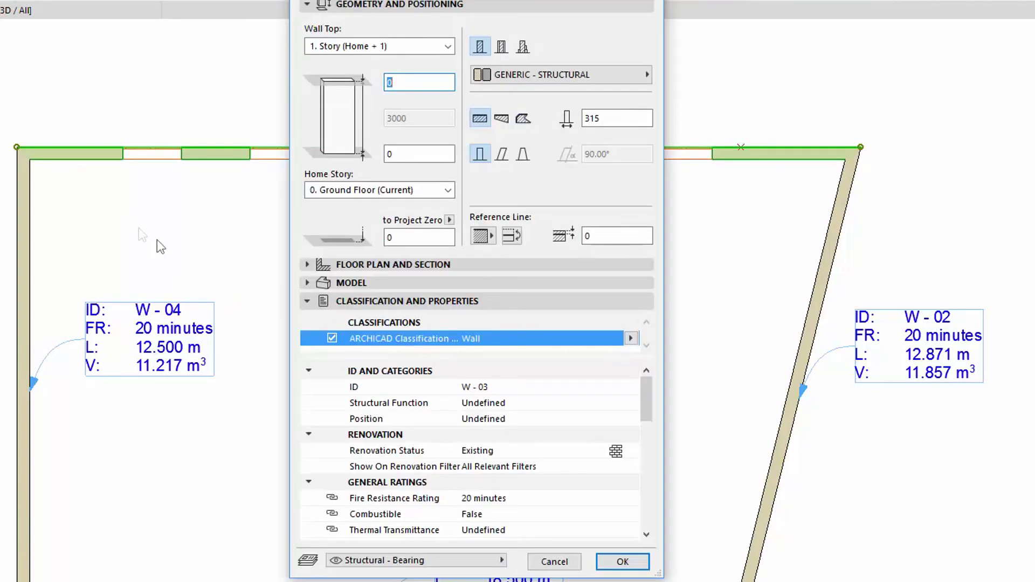
{"action": "left_click", "coordinate": [485, 387]}
{"action": "left_click_drag", "start_coordinate": [480, 387], "coordinate": [493, 387]}
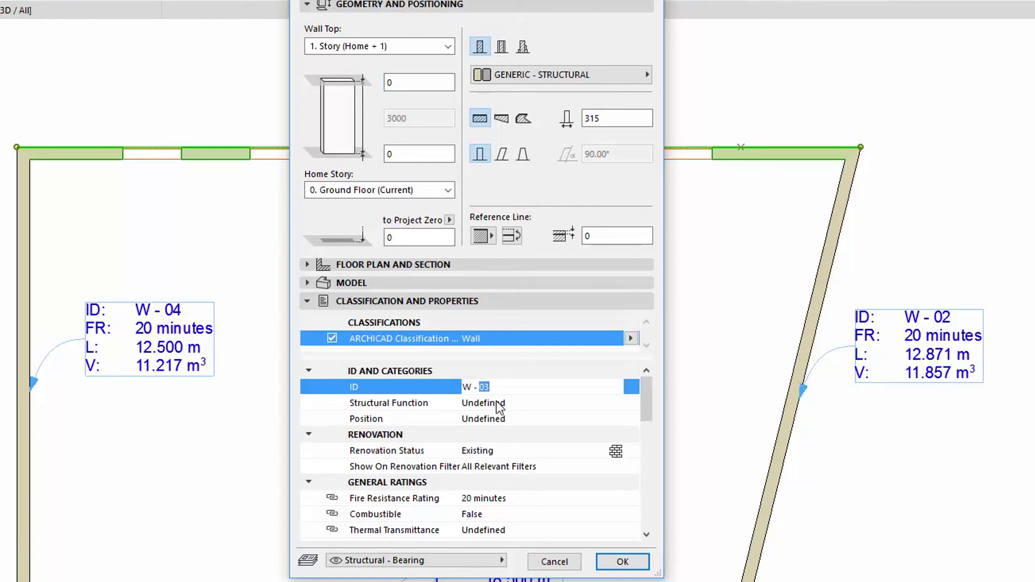
{"action": "type", "text": "10"}
{"action": "left_click", "coordinate": [630, 500]}
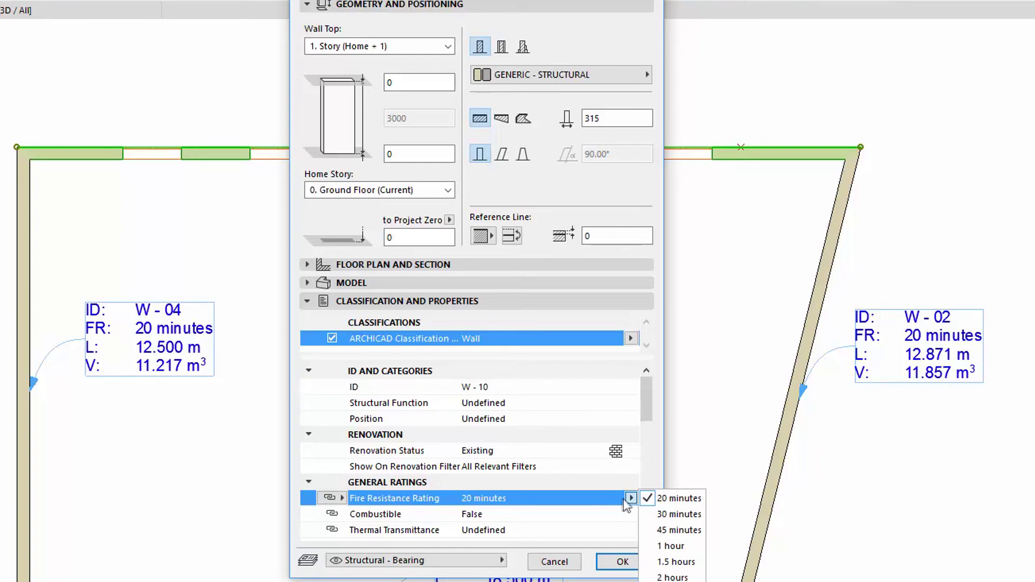
{"action": "left_click", "coordinate": [682, 547]}
{"action": "left_click_drag", "start_coordinate": [502, 0], "coordinate": [237, 4]}
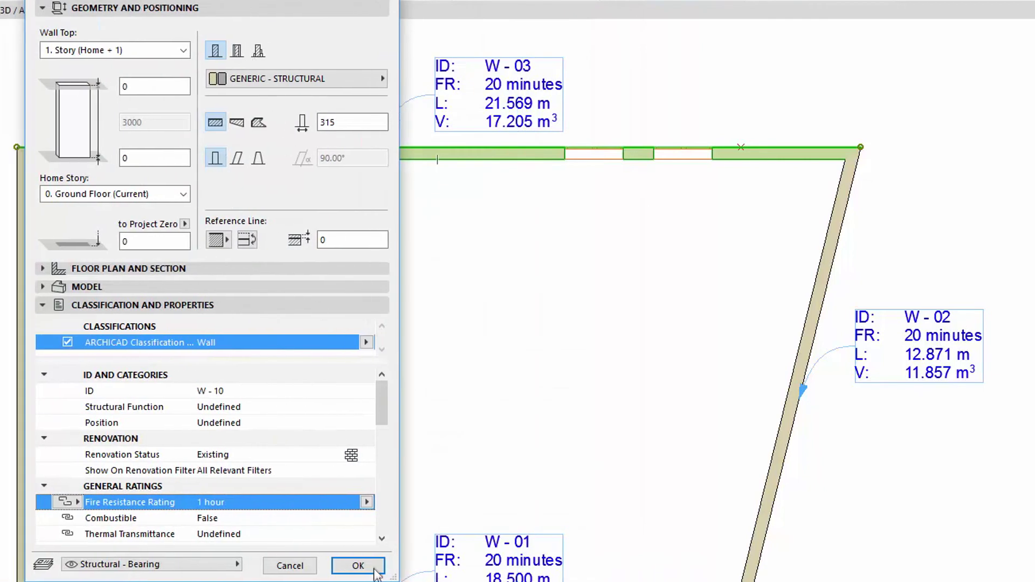
{"action": "left_click", "coordinate": [358, 566]}
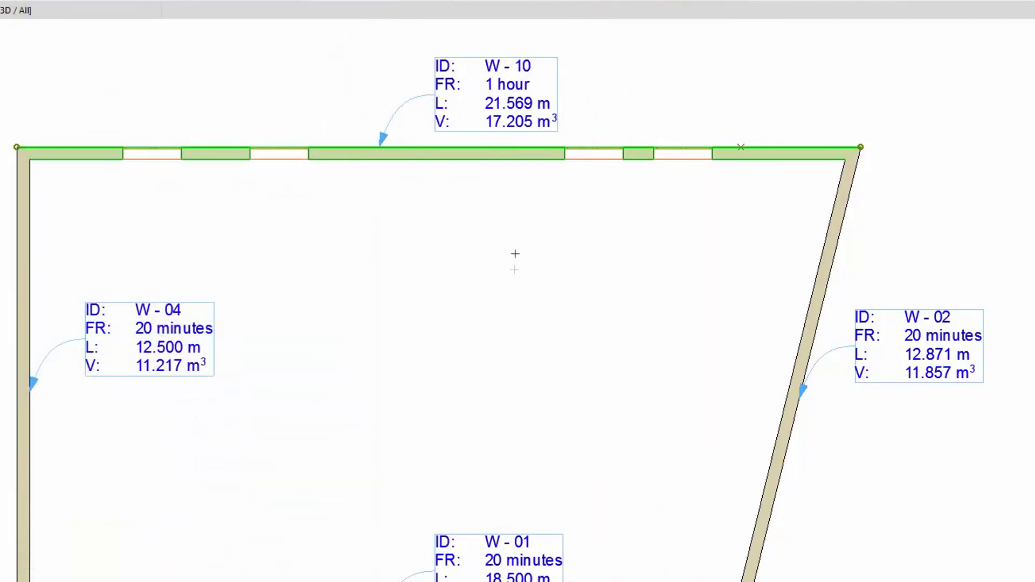
{"action": "key", "text": "Escape"}
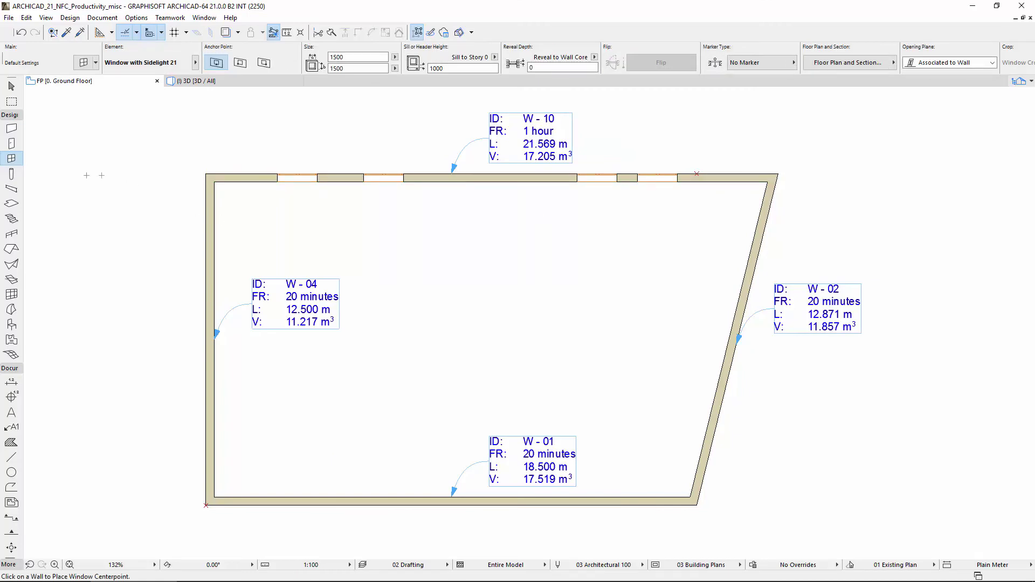
Clear the autotexts from the Label tool's default text and apply the new default settings.
{"action": "left_click", "coordinate": [12, 428]}
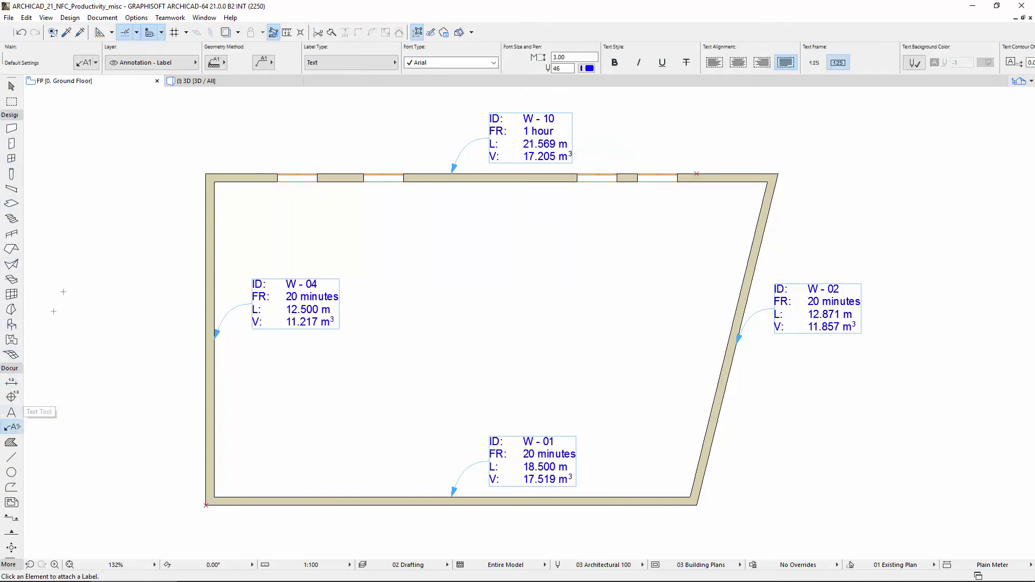
{"action": "left_click", "coordinate": [84, 63]}
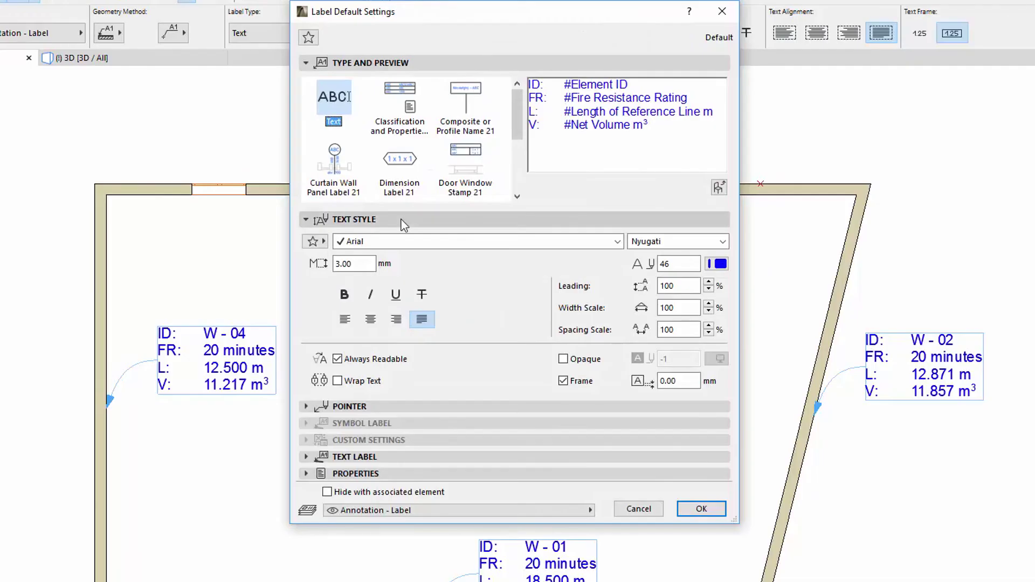
{"action": "left_click", "coordinate": [433, 200]}
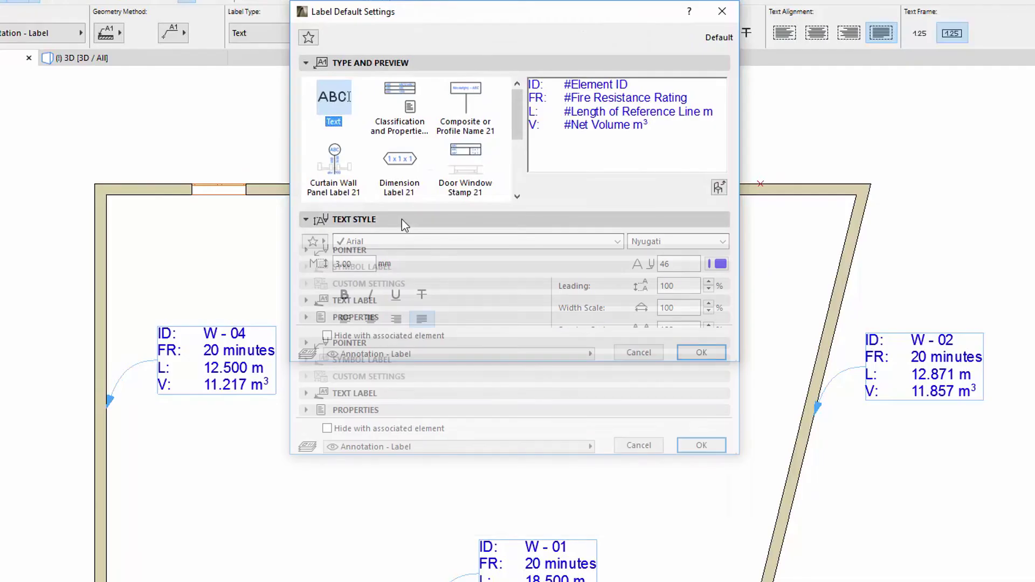
{"action": "left_click", "coordinate": [407, 286]}
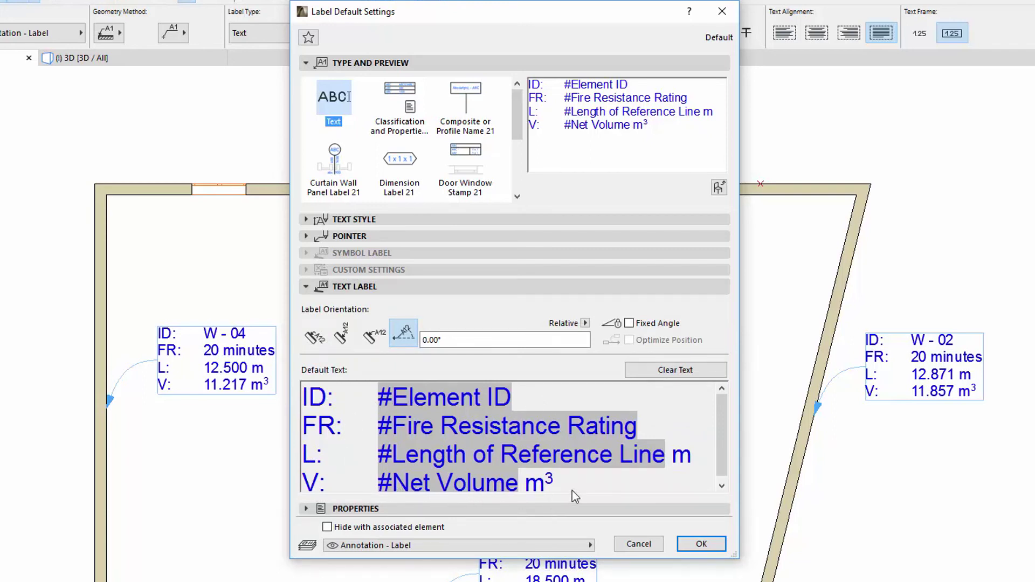
{"action": "left_click", "coordinate": [708, 372]}
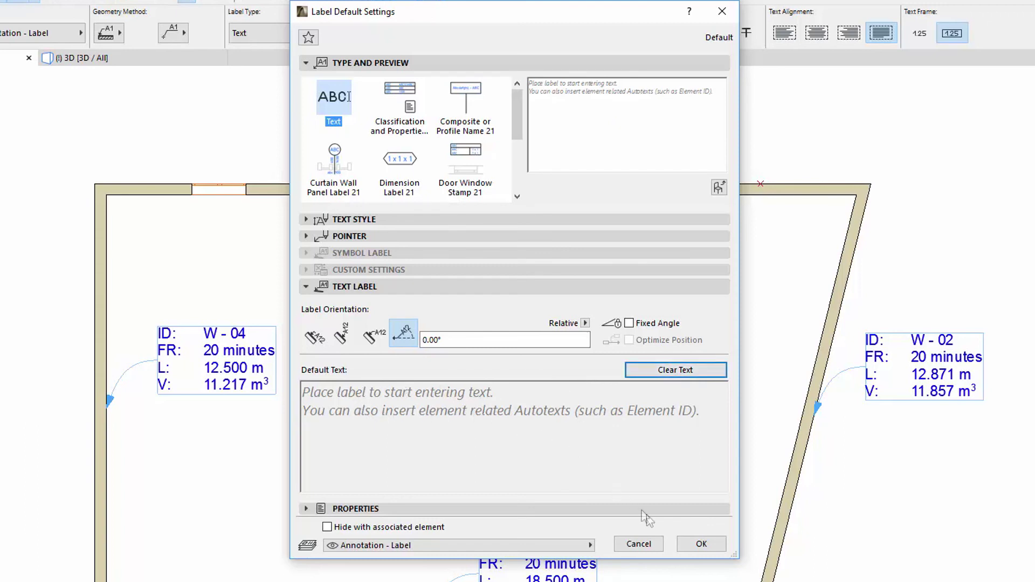
{"action": "left_click", "coordinate": [695, 544]}
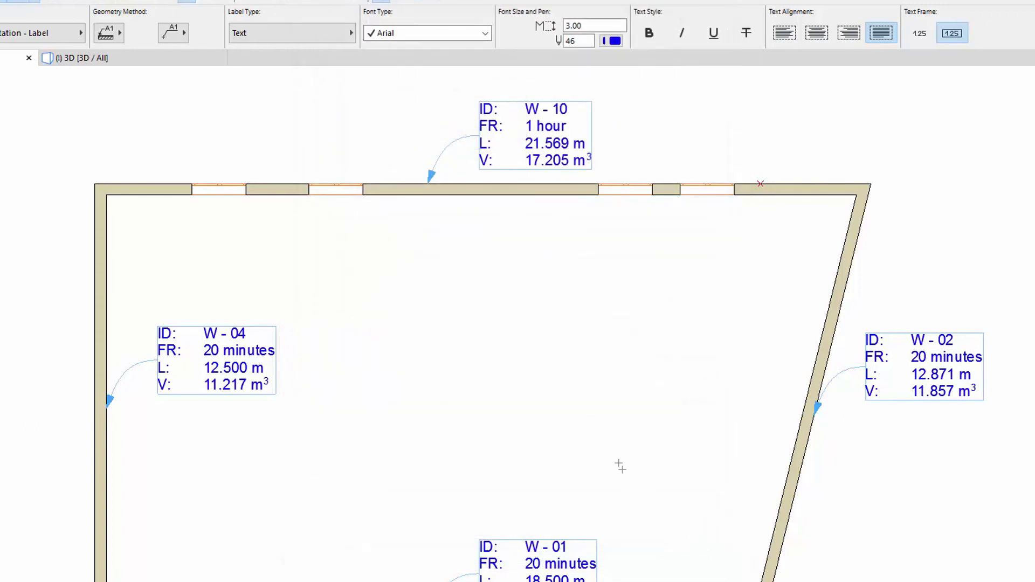
Start an independent text label inside the room, examine which autotext categories are offered for it, and cancel the label.
{"action": "left_click", "coordinate": [500, 310]}
{"action": "left_click", "coordinate": [555, 263]}
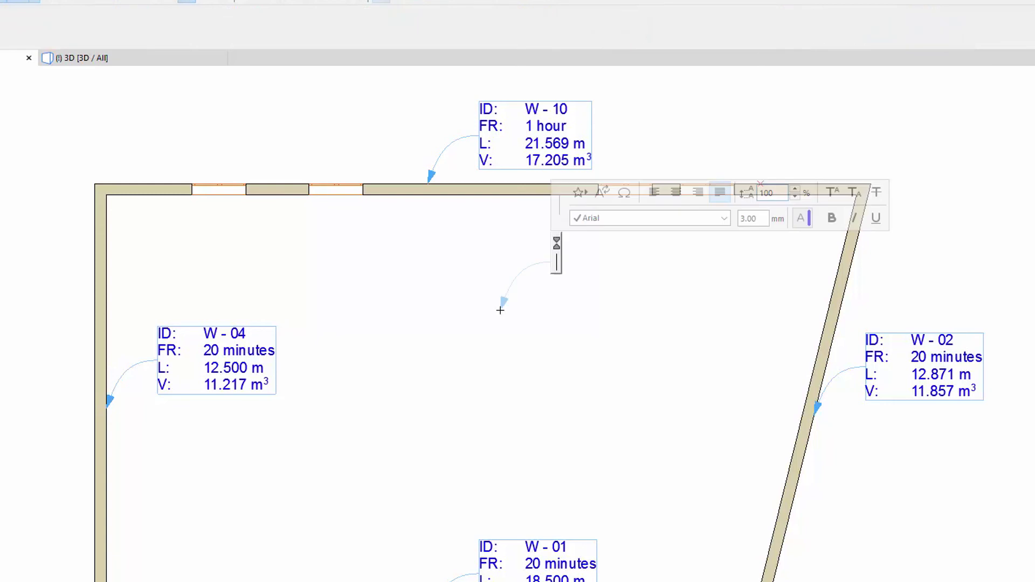
{"action": "left_click", "coordinate": [603, 193]}
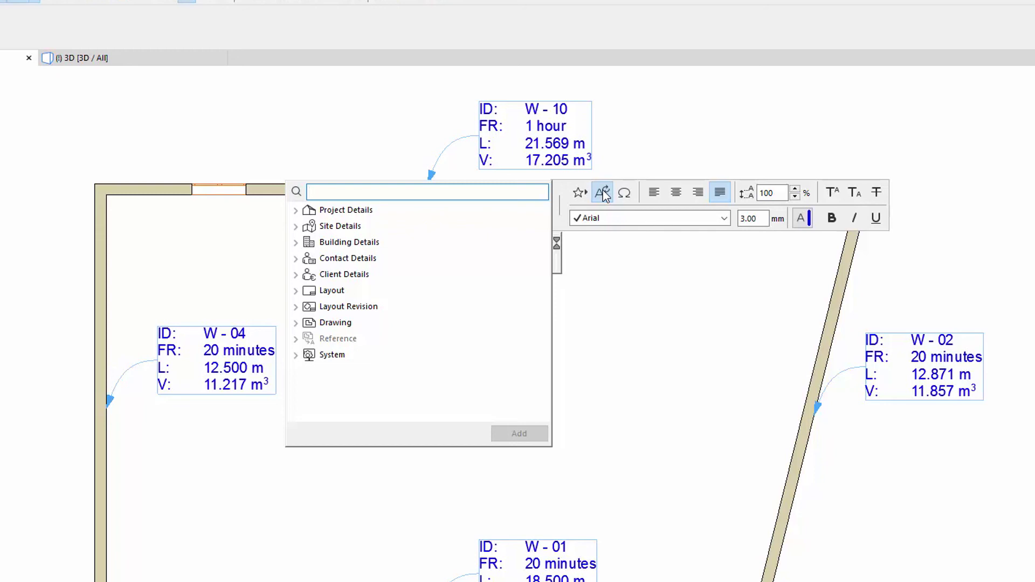
{"action": "left_click", "coordinate": [602, 193]}
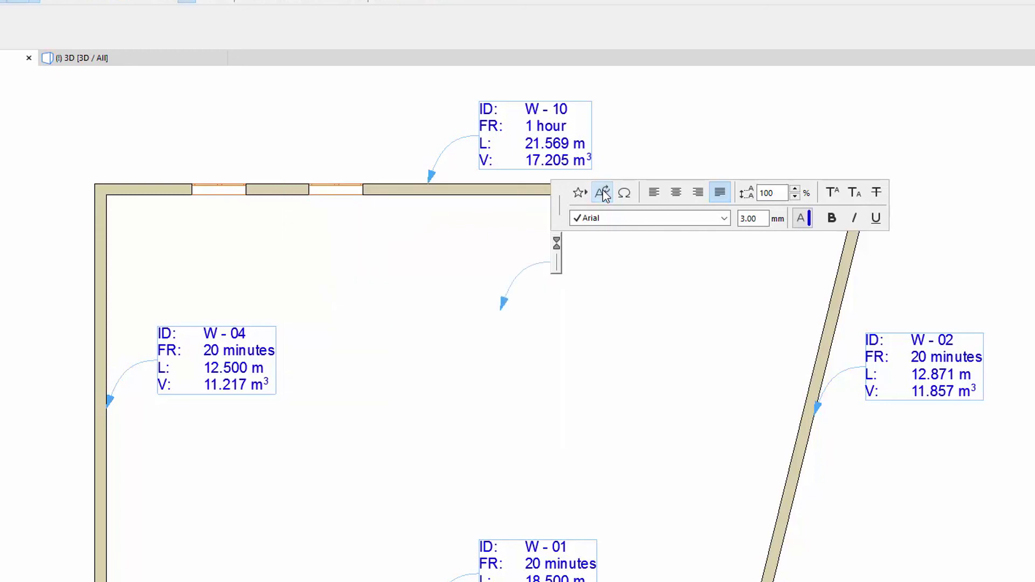
{"action": "key", "text": "Escape"}
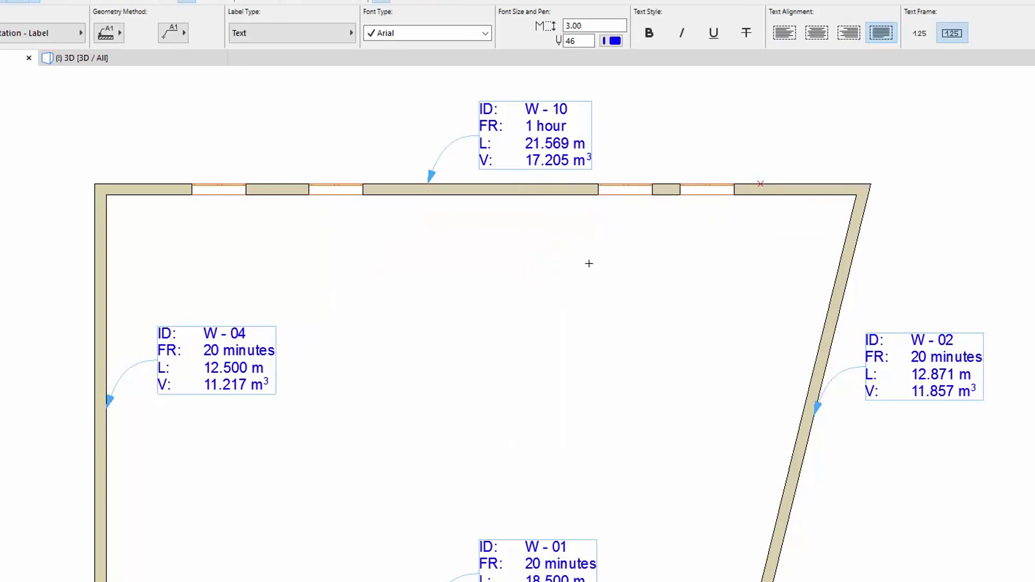